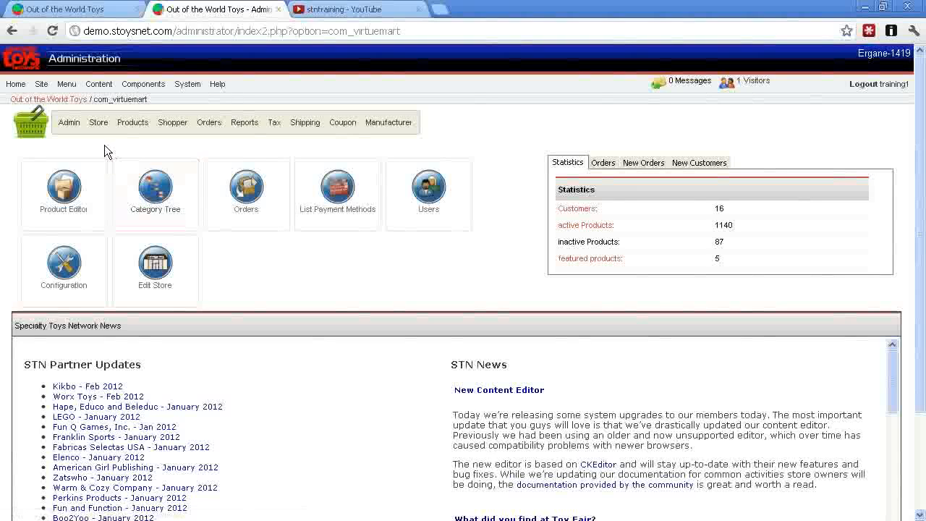
# Open the category tree and display its first page, where the 2012 Spring Toy Flier is listed
pyautogui.click(160, 200)
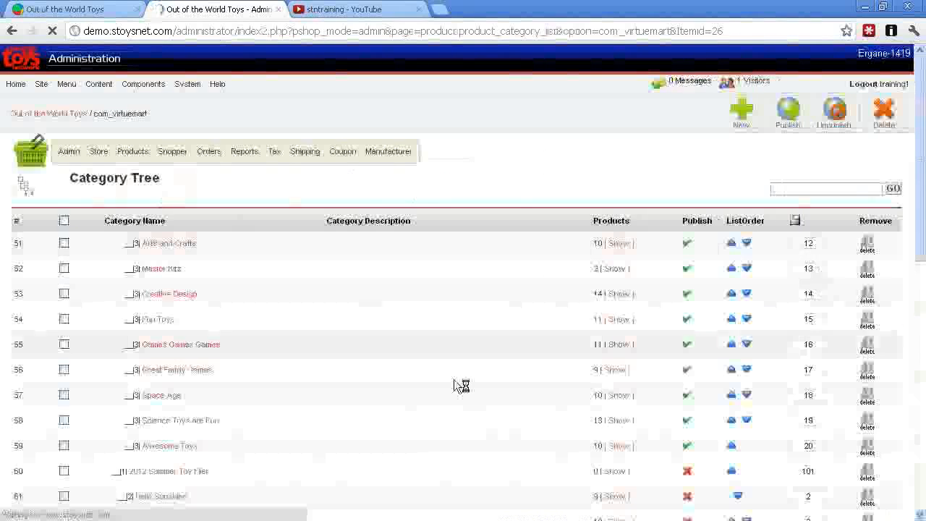
pyautogui.moveTo(924, 262); pyautogui.dragTo(912, 389)
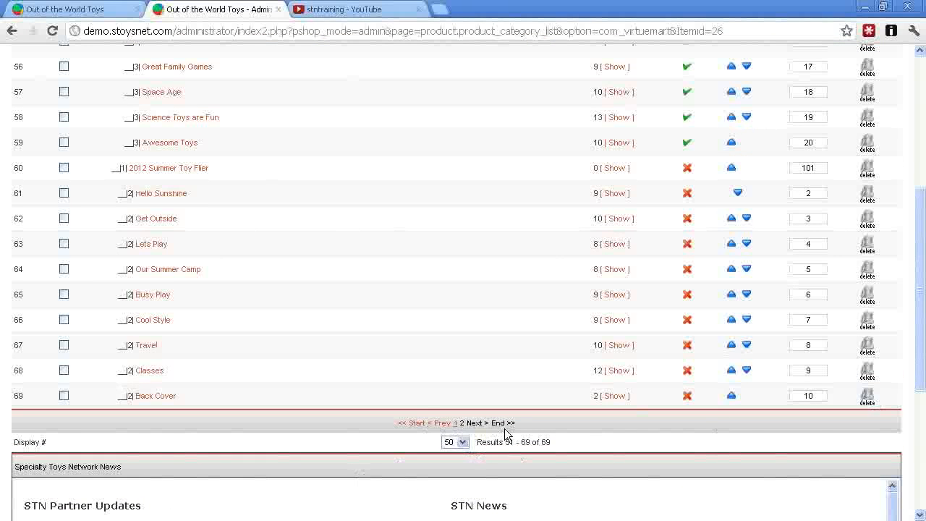
pyautogui.click(415, 425)
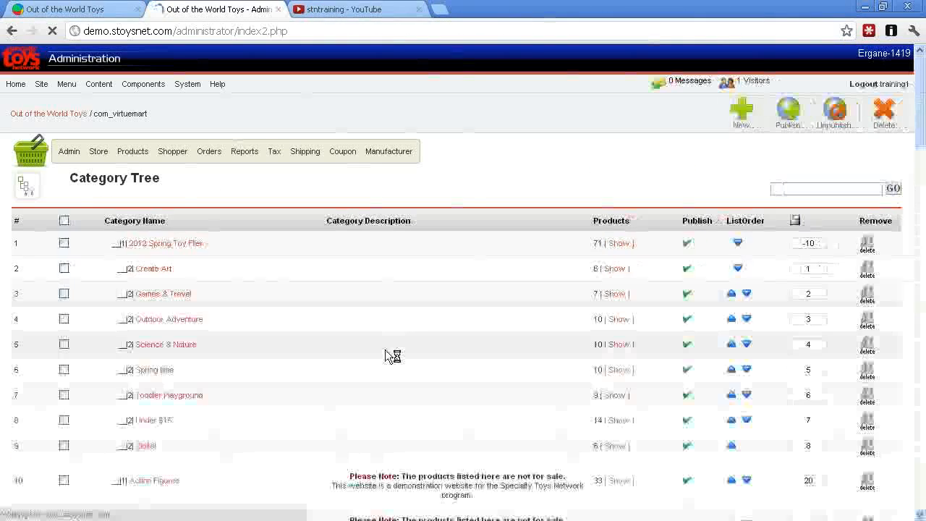
pyautogui.scroll(-4, 470, 449)
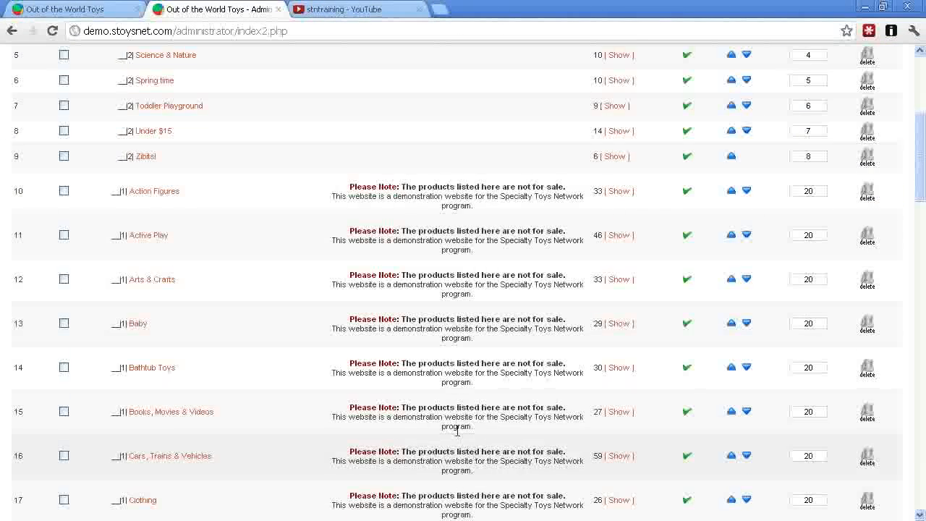
pyautogui.scroll(4, 457, 431)
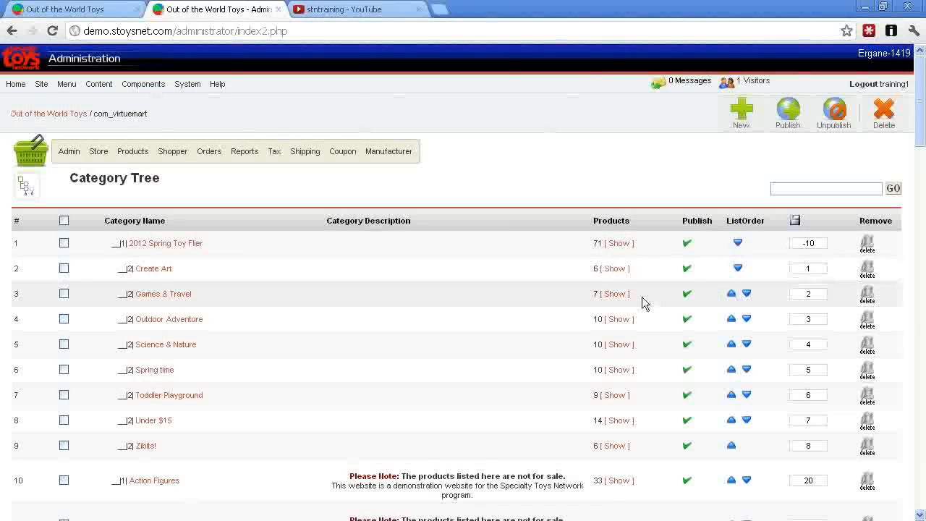
# Select all categories on the last page of the category tree and publish them, including the 2012 Summer Toy Flier and its subcategories
pyautogui.scroll(-15, 337, 343)
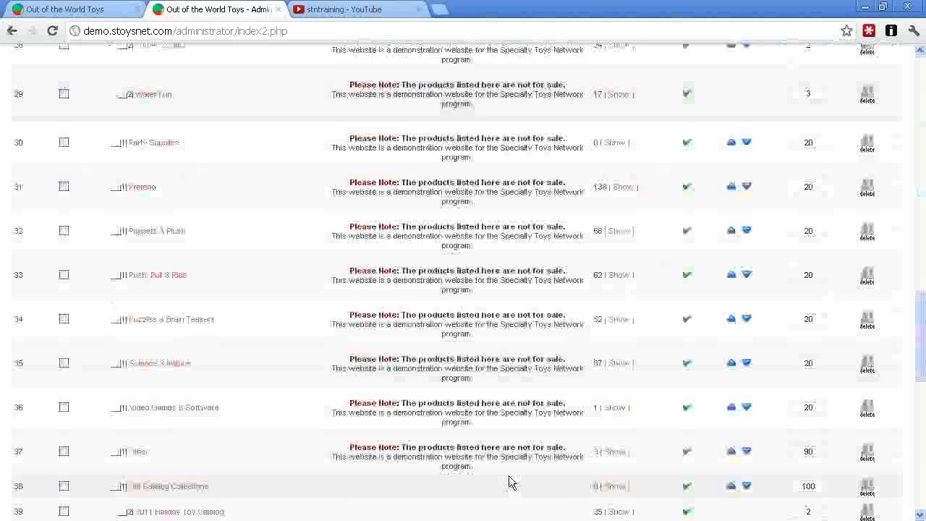
pyautogui.scroll(-5, 509, 483)
pyautogui.click(500, 386)
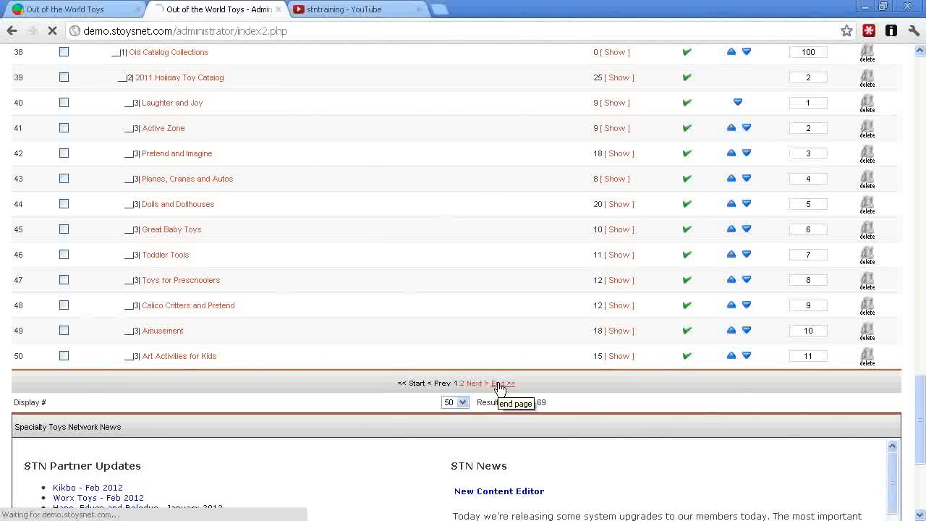
pyautogui.scroll(-3, 545, 429)
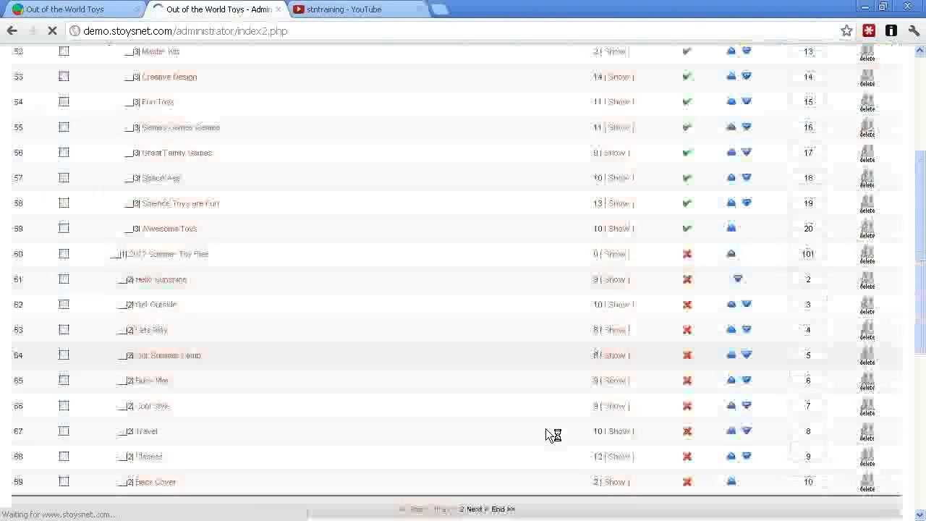
pyautogui.scroll(-1, 545, 429)
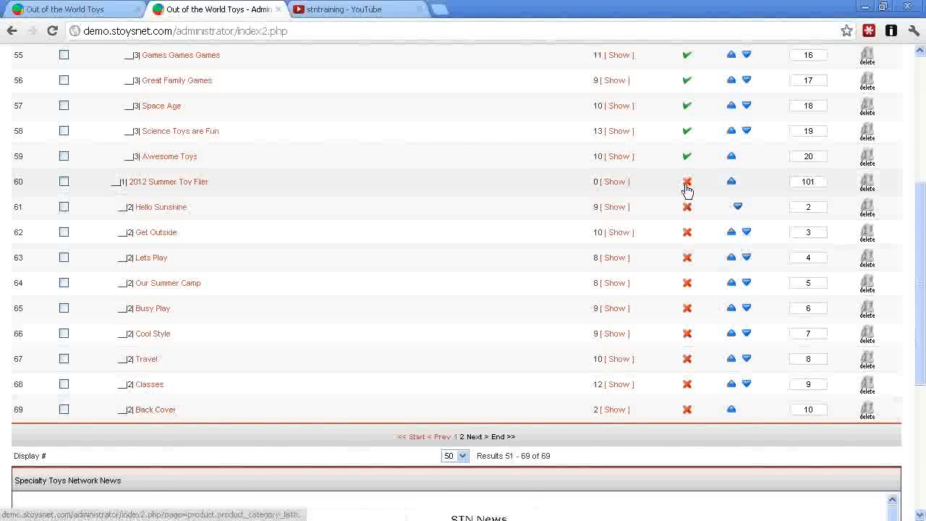
pyautogui.moveTo(918, 254); pyautogui.dragTo(913, 231)
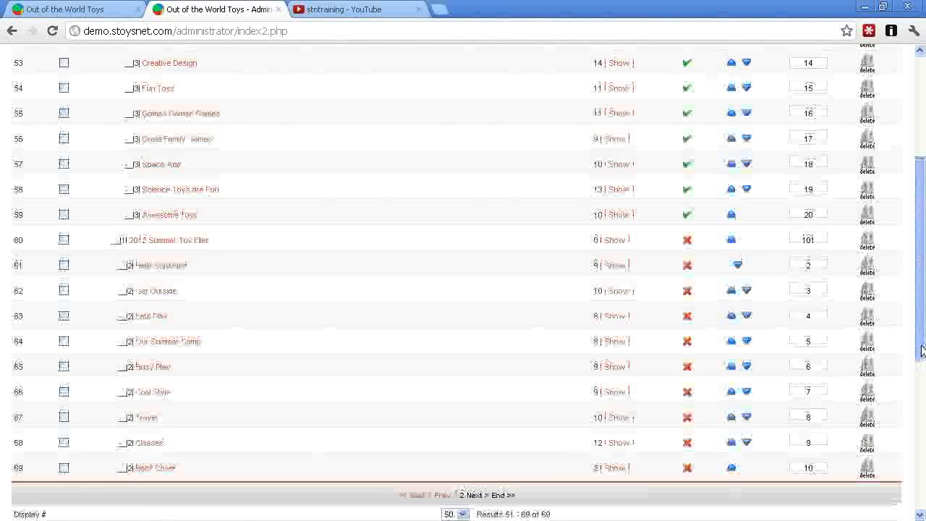
pyautogui.moveTo(921, 355); pyautogui.dragTo(921, 279)
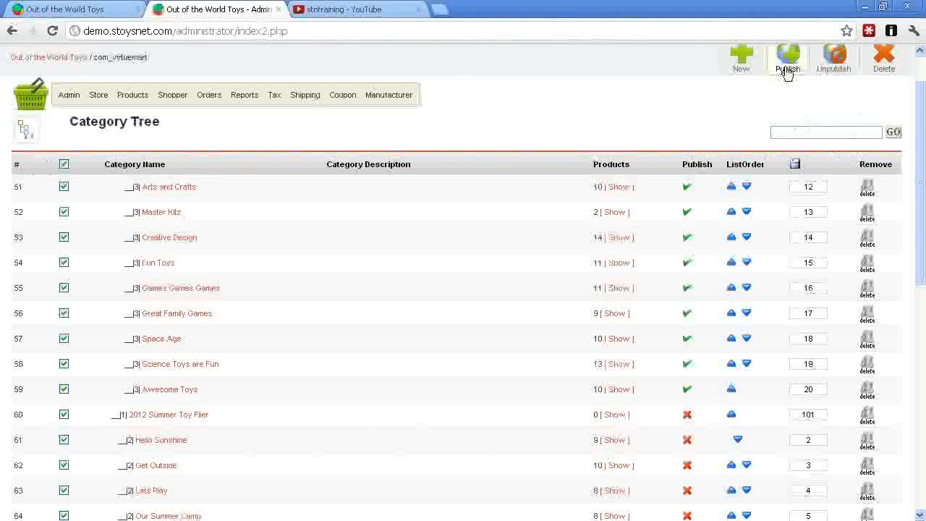
pyautogui.scroll(1, 805, 90)
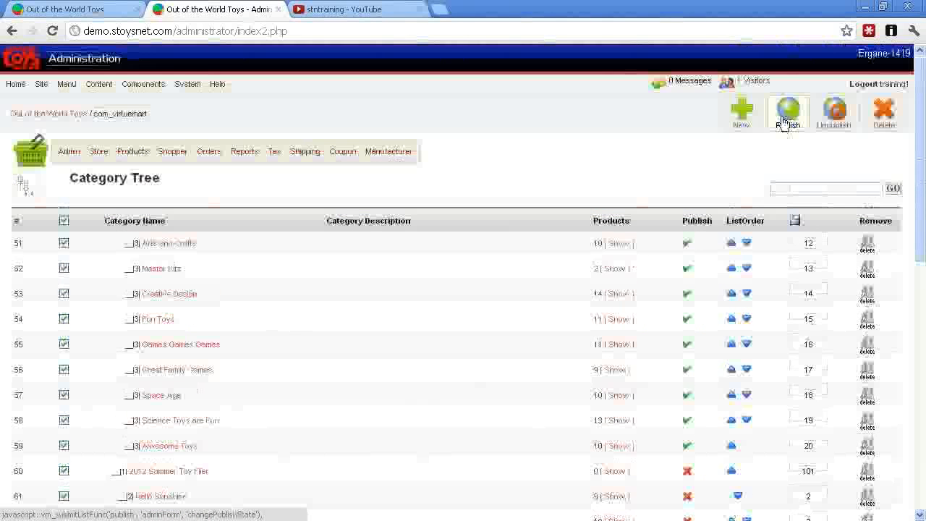
pyautogui.click(785, 123)
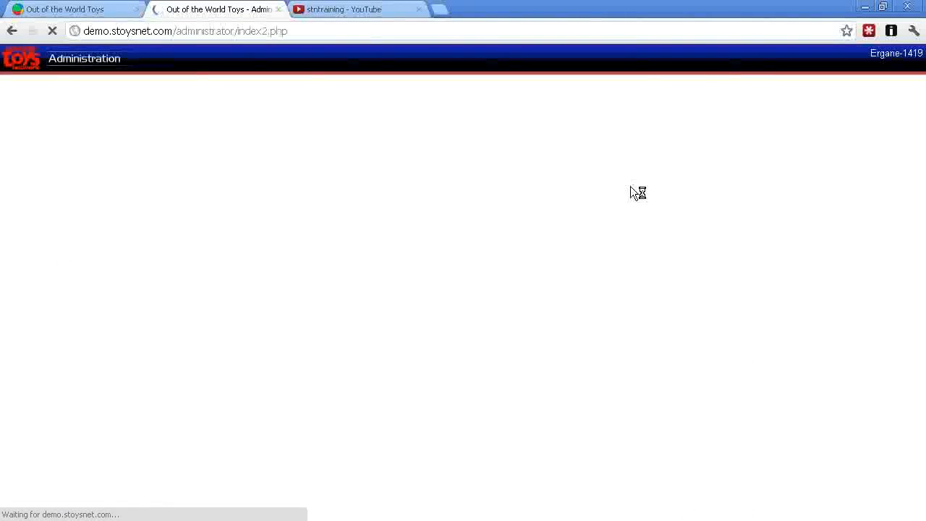
# Set the list order of the 2012 Summer Toy Flier to -15, save the ordering and show the tree's first page
pyautogui.moveTo(297, 204)
pyautogui.scroll(-6, 624, 347)
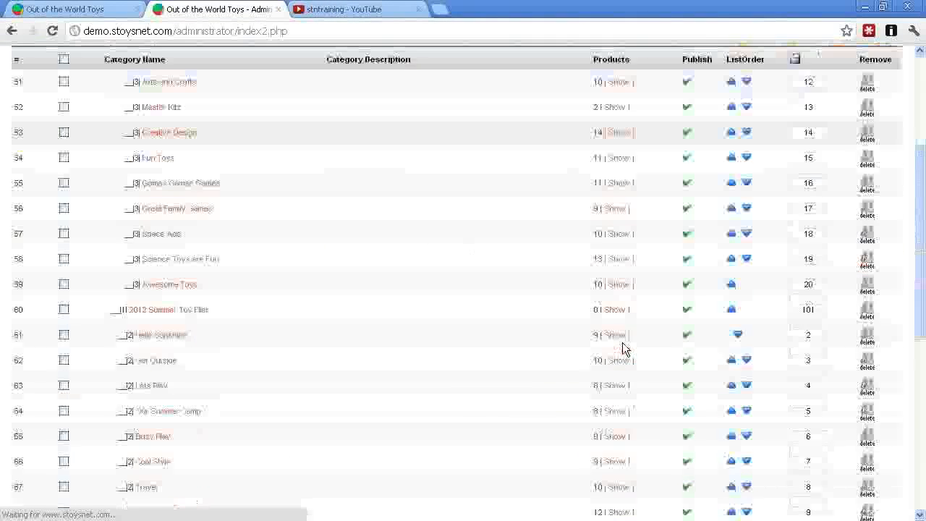
pyautogui.scroll(1, 553, 276)
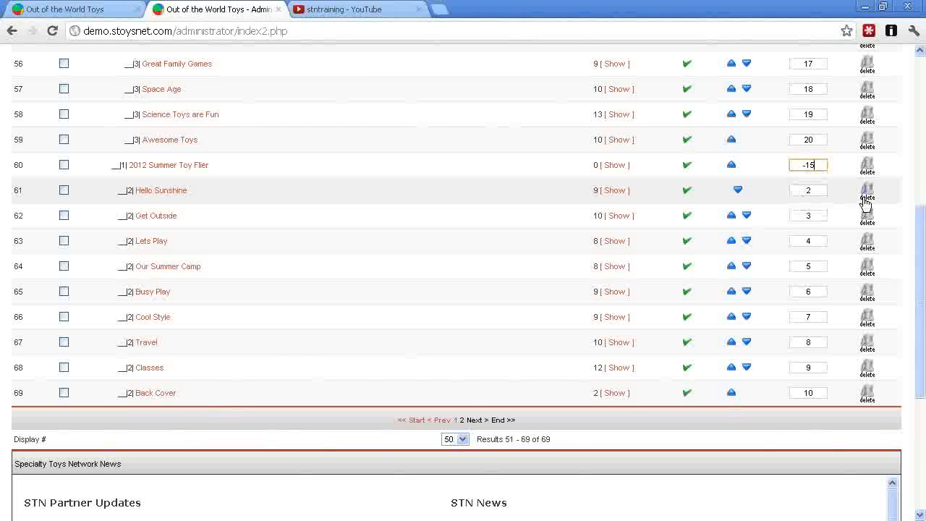
pyautogui.scroll(5, 866, 211)
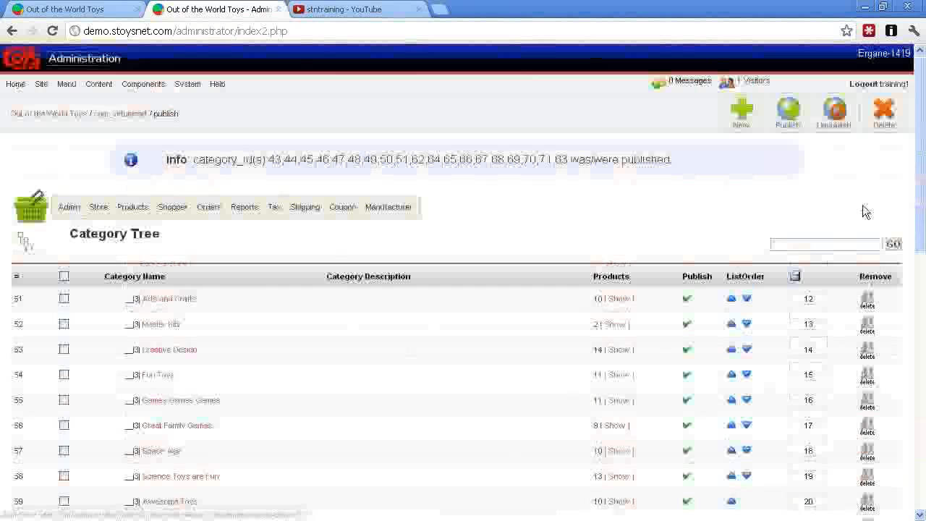
pyautogui.click(795, 278)
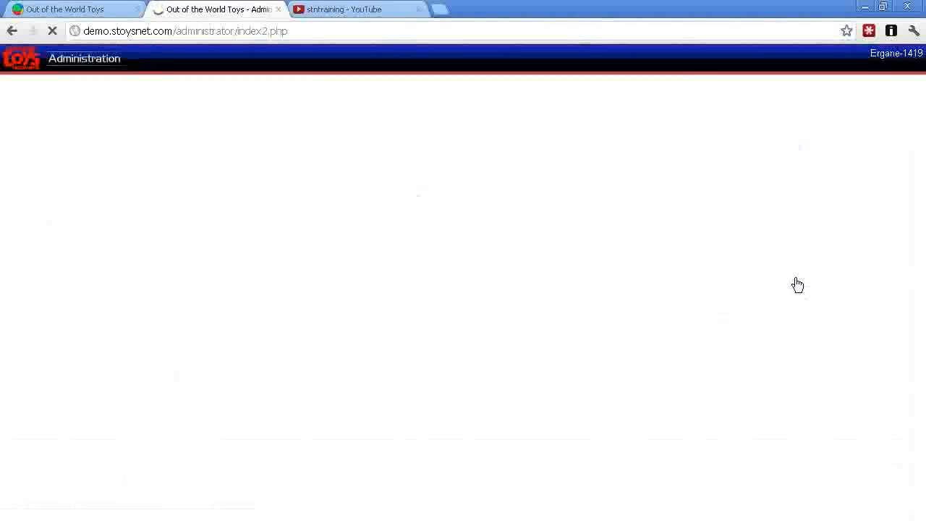
pyautogui.scroll(-6, 802, 284)
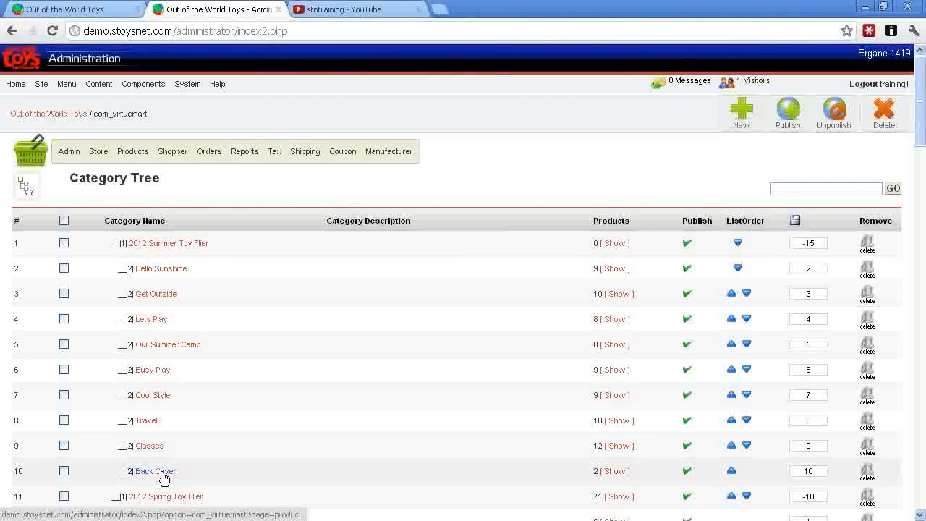
# Switch to the storefront, reload the Shop Online categories and view the 2012 Summer Toy Flier
pyautogui.click(68, 9)
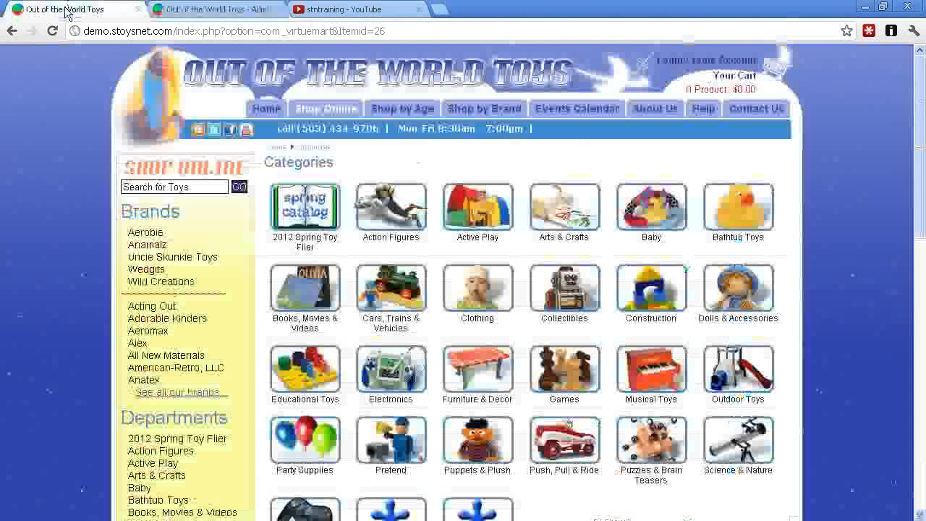
pyautogui.moveTo(332, 112)
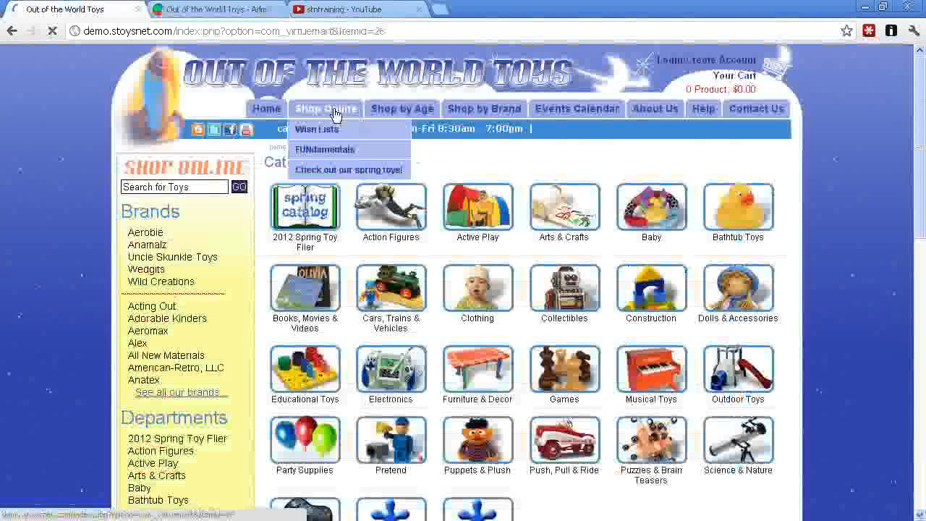
pyautogui.click(334, 113)
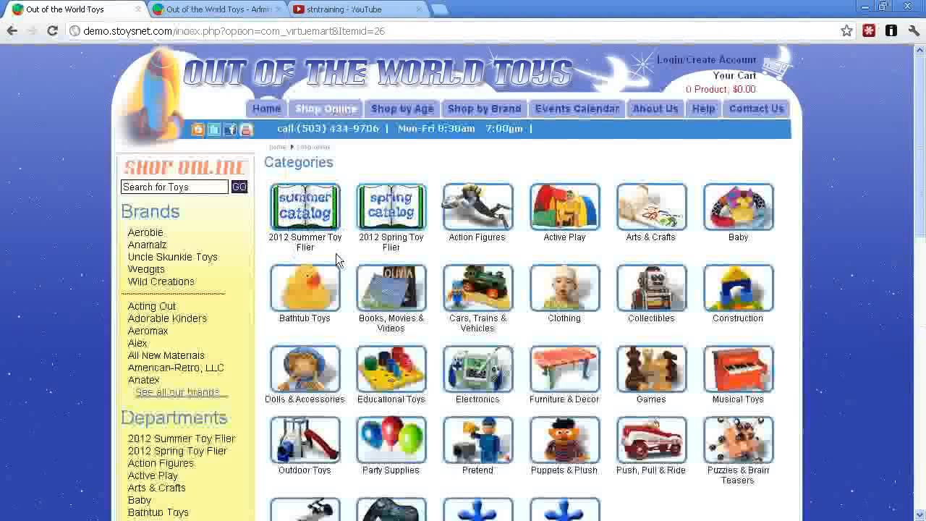
pyautogui.click(308, 214)
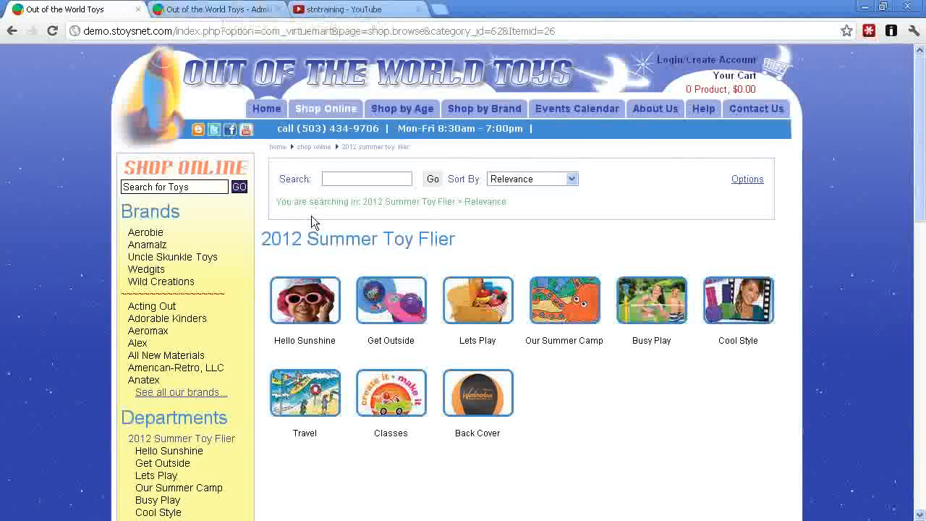
# Return to the Shop Online categories and view the Old Catalog Collections category
pyautogui.click(314, 113)
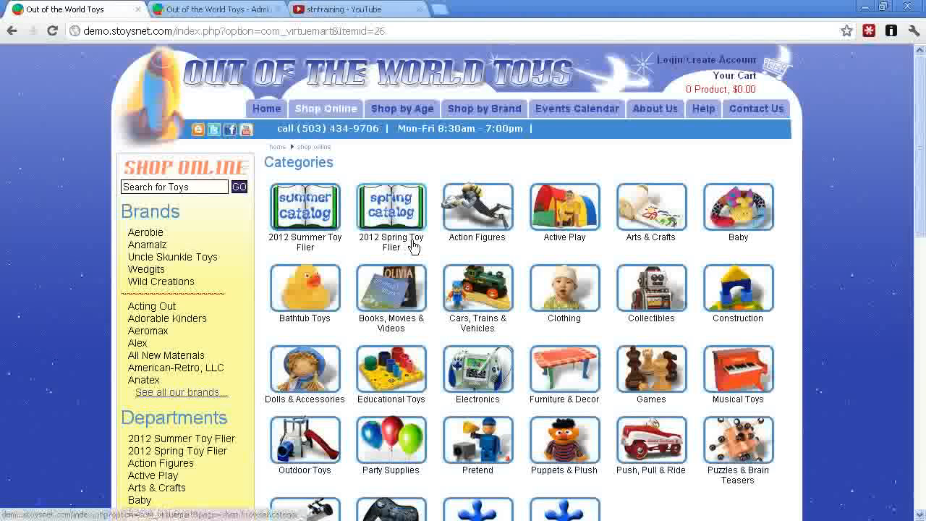
pyautogui.scroll(-1, 413, 246)
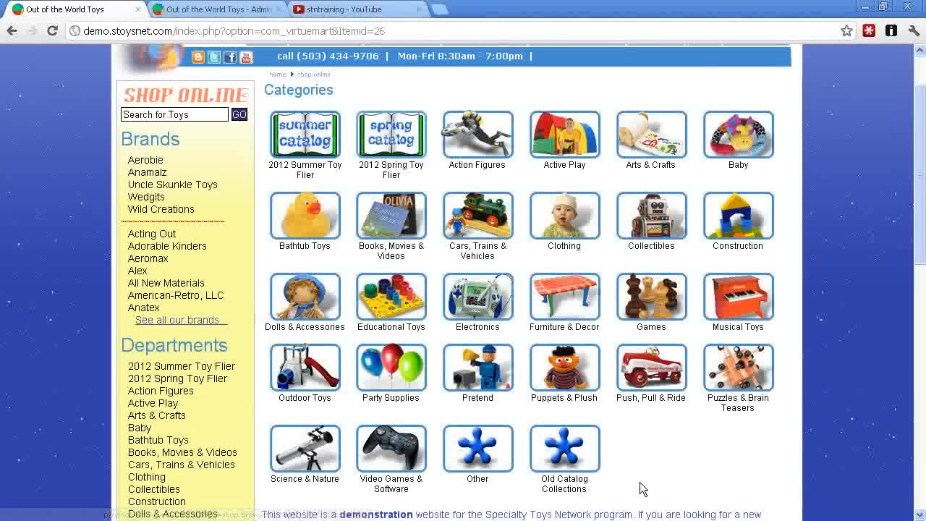
pyautogui.click(561, 466)
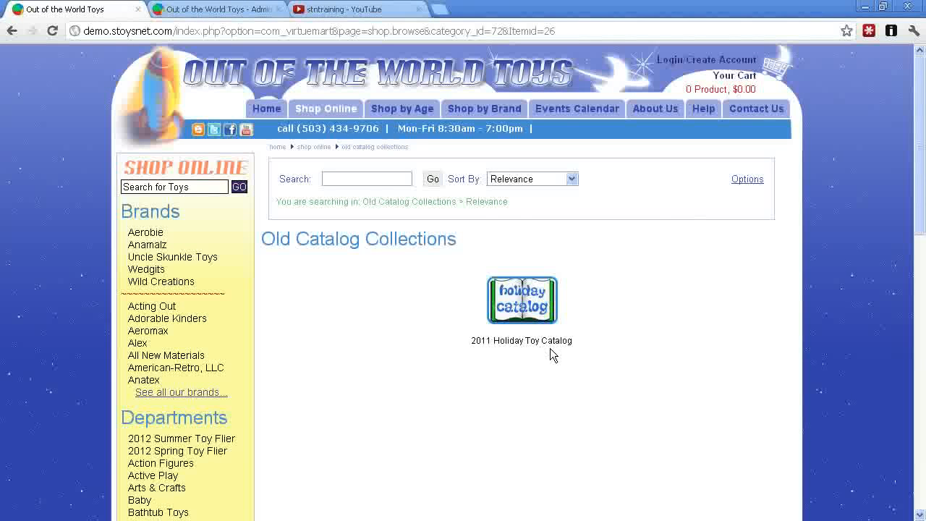
# Switch back to the administration category tree and open the 2012 Spring Toy Flier category for editing
pyautogui.click(221, 11)
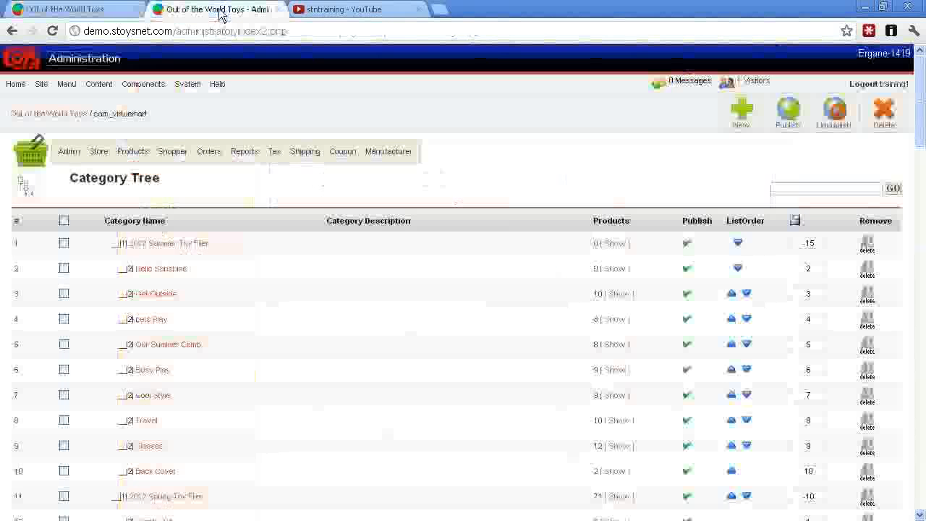
pyautogui.scroll(-2, 291, 371)
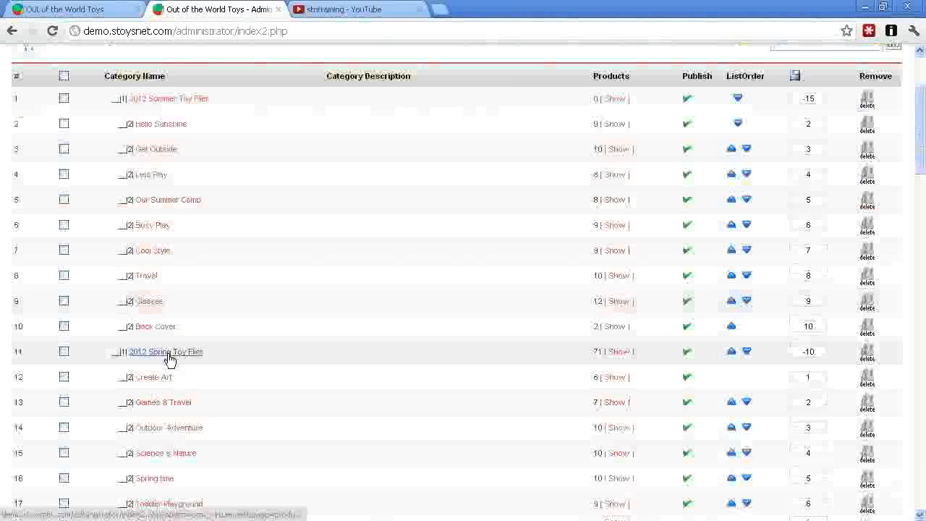
pyautogui.click(167, 352)
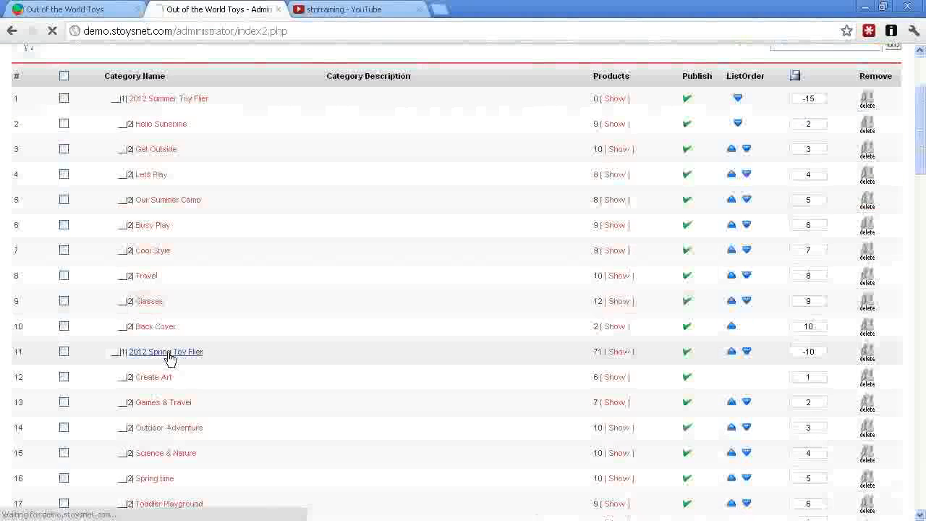
pyautogui.scroll(-2, 374, 372)
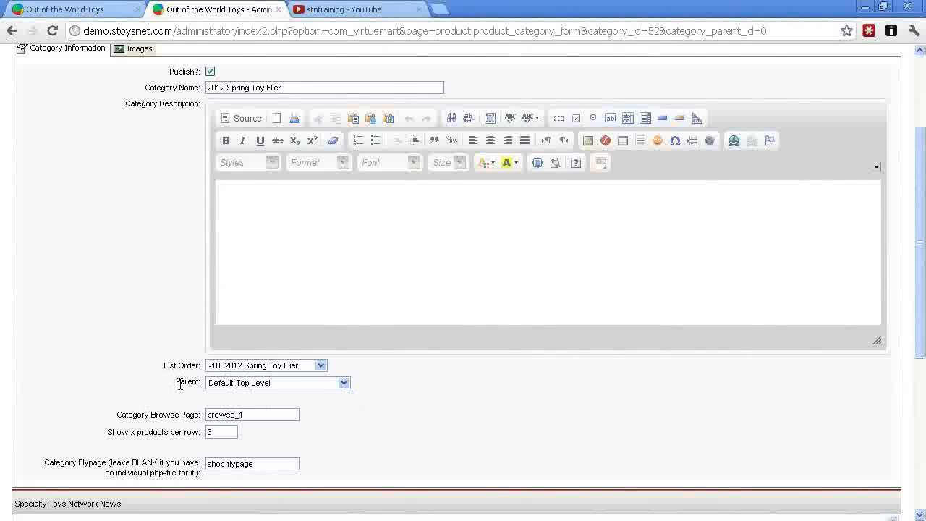
# Set the parent of the 2012 Spring Toy Flier category to Old Catalog Collections and save the category
pyautogui.scroll(4, 181, 386)
pyautogui.scroll(-5, 178, 427)
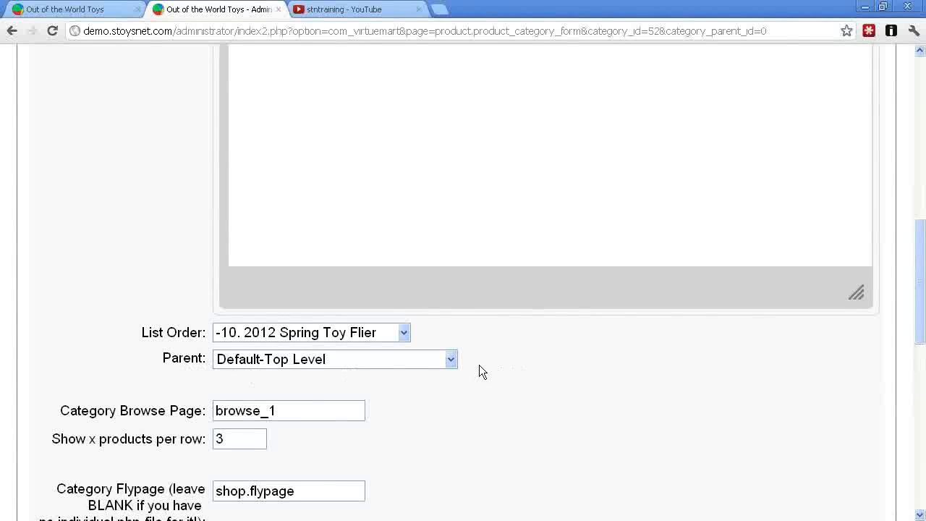
pyautogui.click(452, 358)
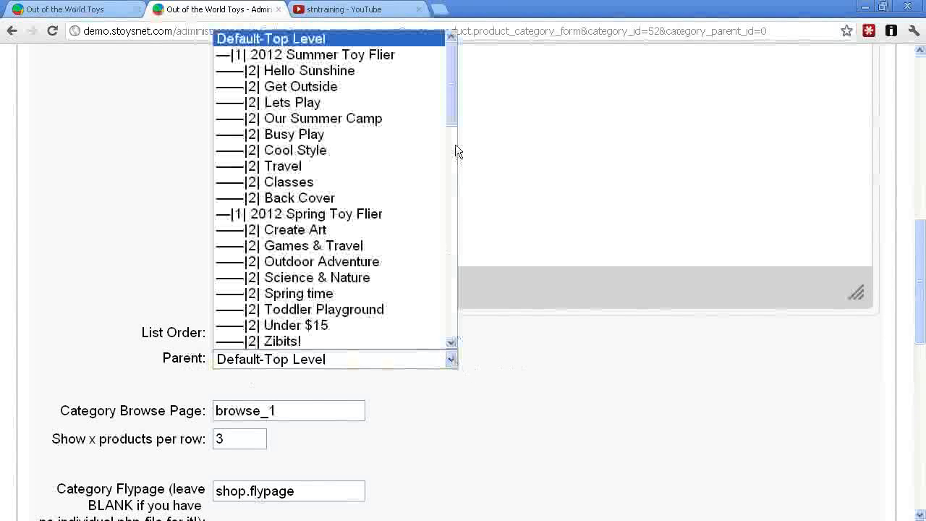
pyautogui.moveTo(454, 109); pyautogui.dragTo(449, 292)
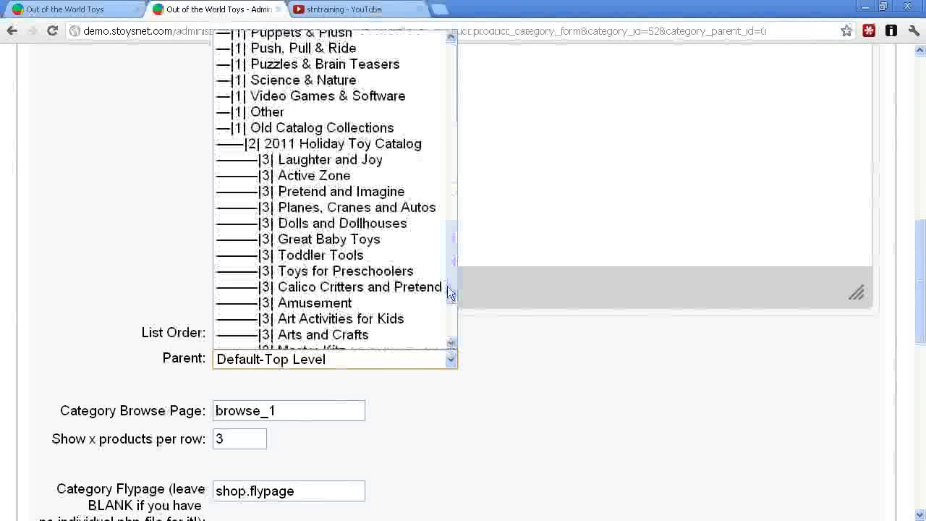
pyautogui.click(370, 127)
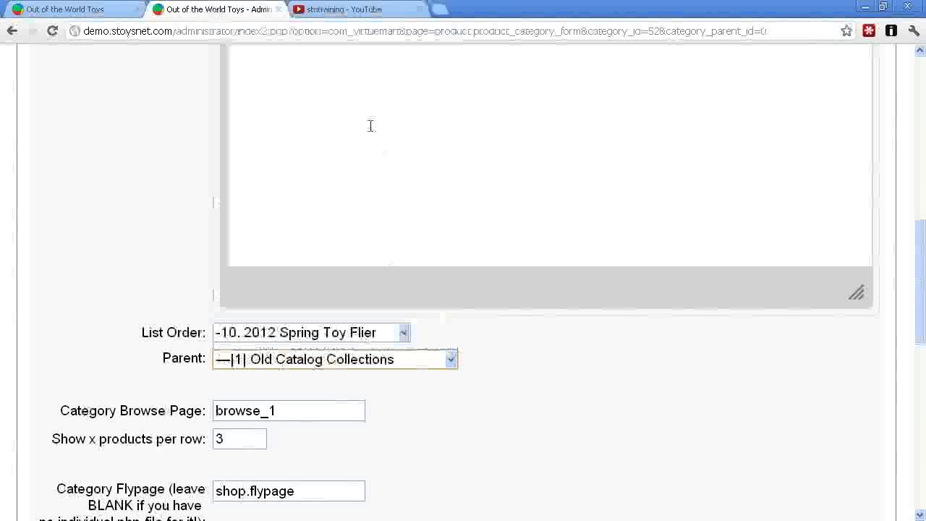
pyautogui.scroll(3, 514, 402)
pyautogui.scroll(-2, 515, 402)
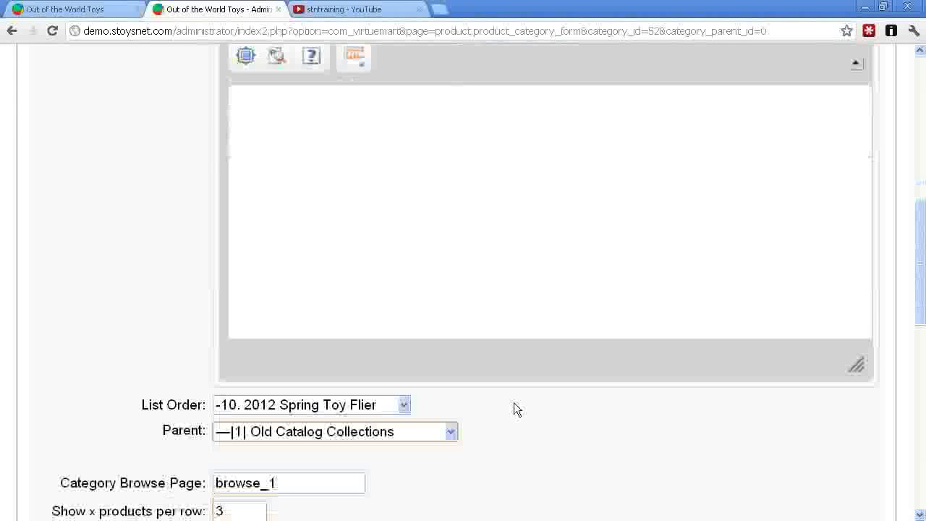
pyautogui.scroll(7, 520, 407)
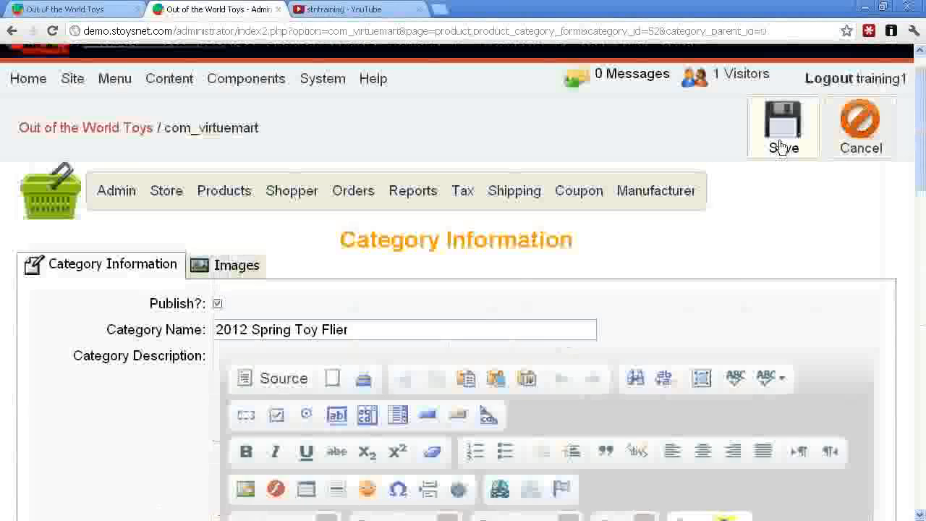
pyautogui.click(781, 147)
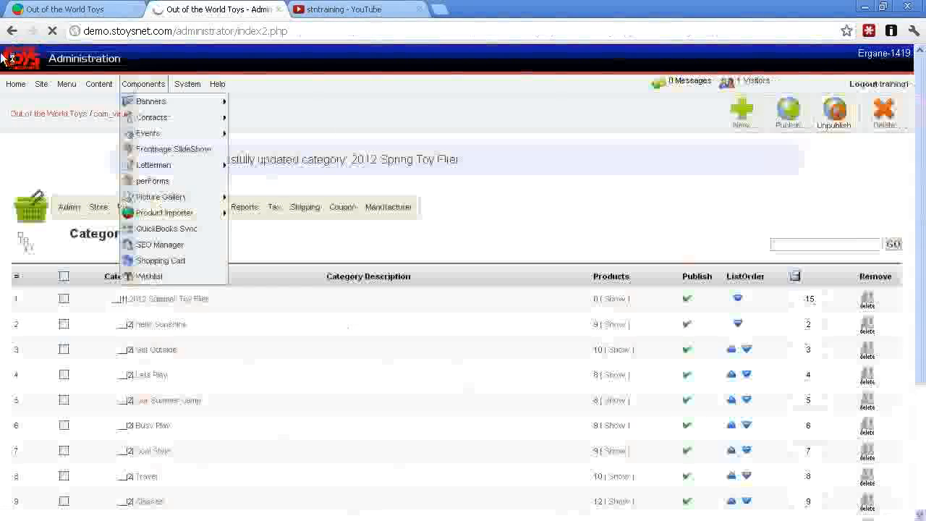
# Switch to the storefront, reload the Old Catalog Collections page and view the Shop Online categories
pyautogui.click(62, 10)
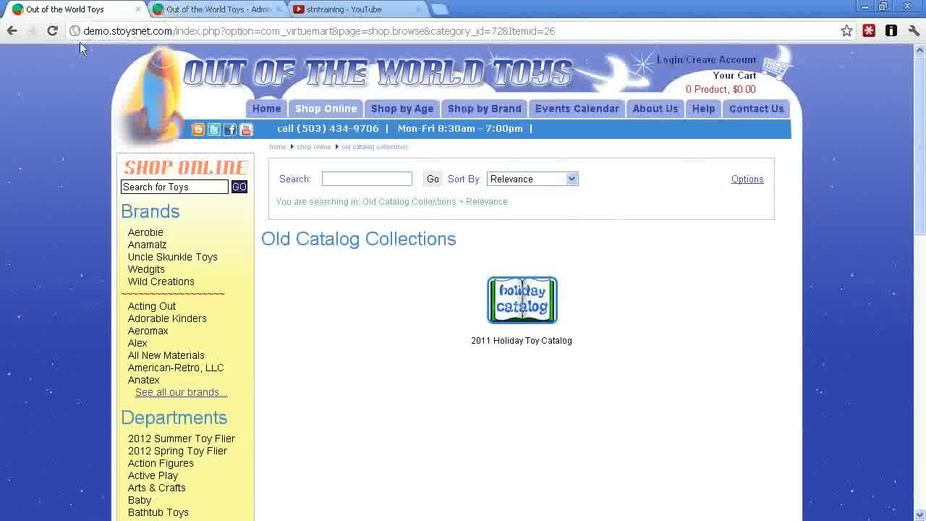
pyautogui.click(52, 31)
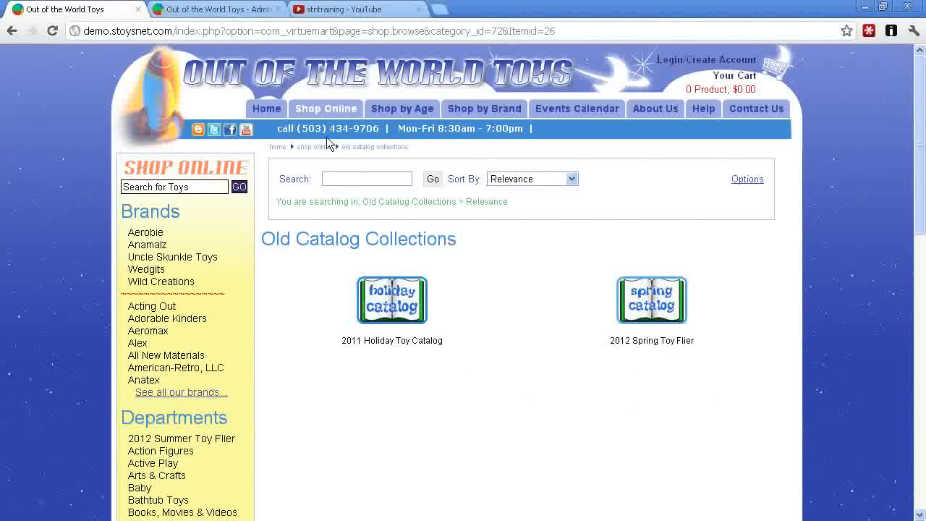
pyautogui.click(322, 109)
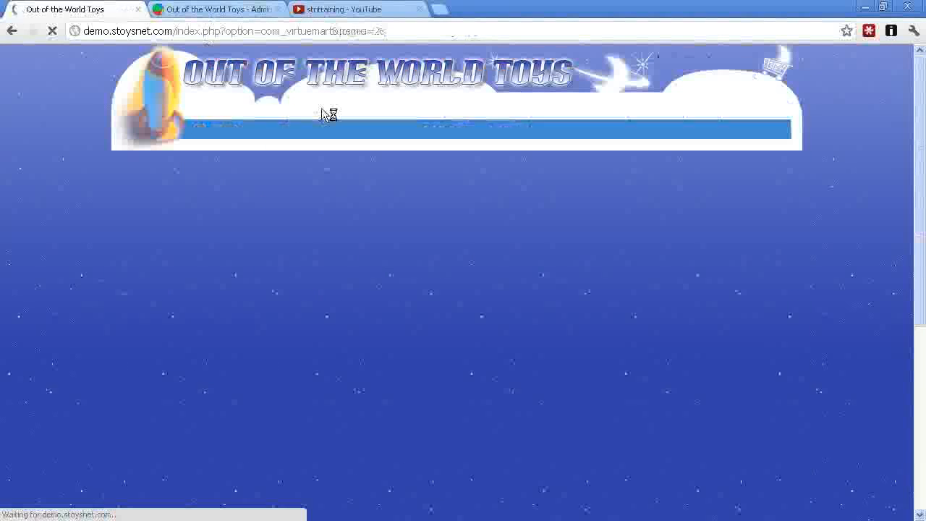
pyautogui.scroll(-2, 532, 416)
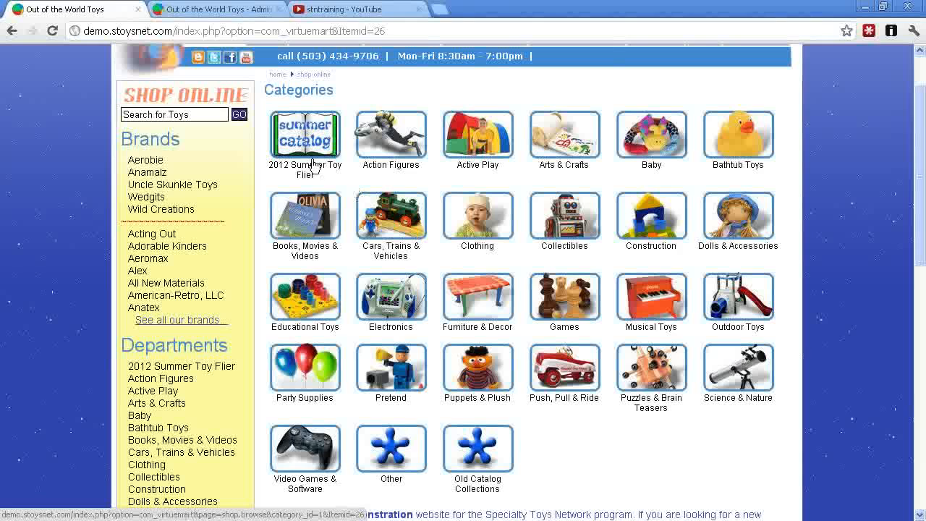
# Switch back to the store administration, open the Product Editor and dismiss the notice about upgrading to in-line editing
pyautogui.click(220, 9)
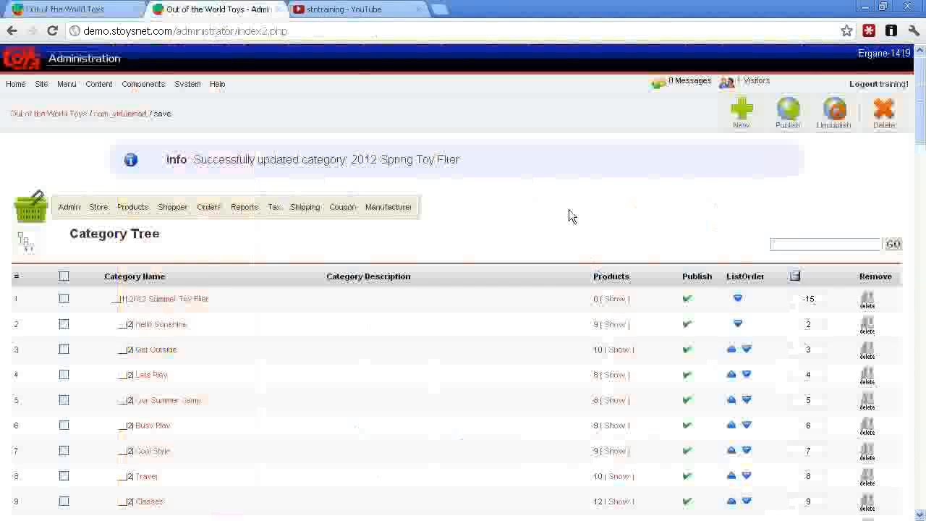
pyautogui.moveTo(131, 209)
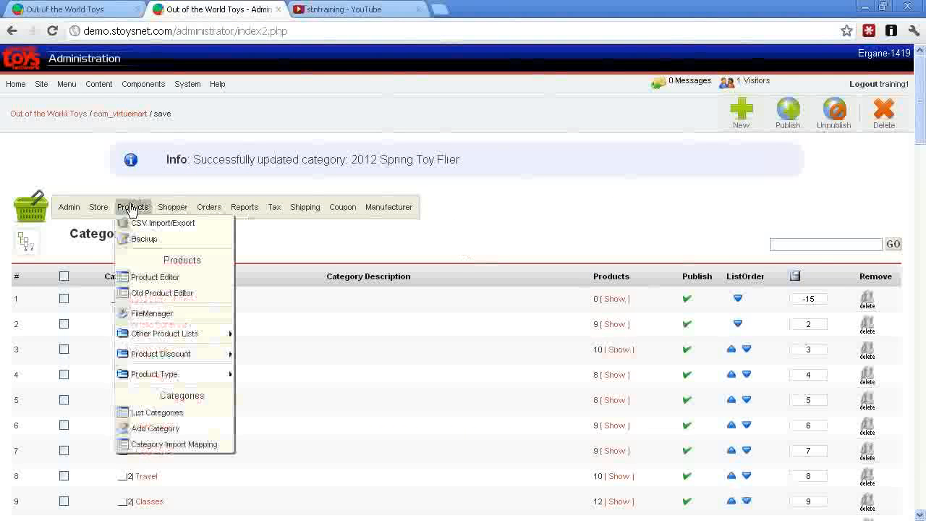
pyautogui.moveTo(163, 382)
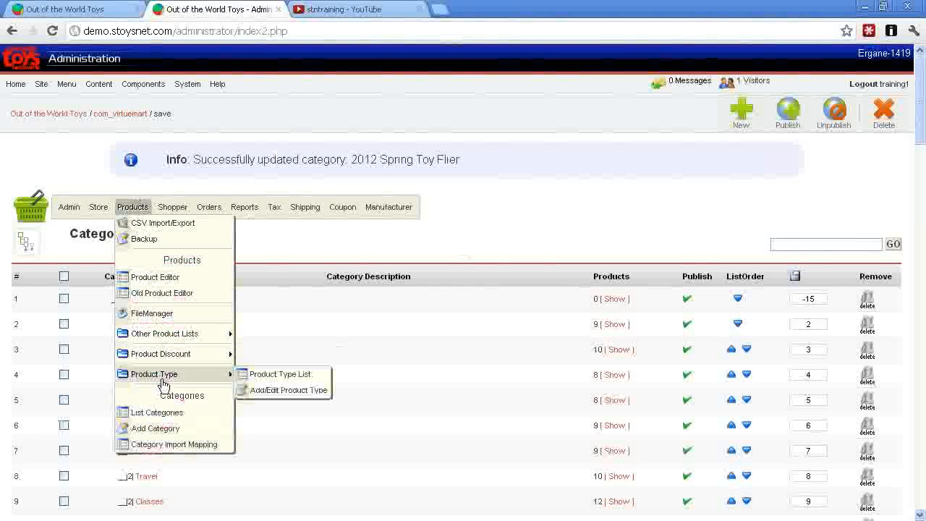
pyautogui.click(155, 277)
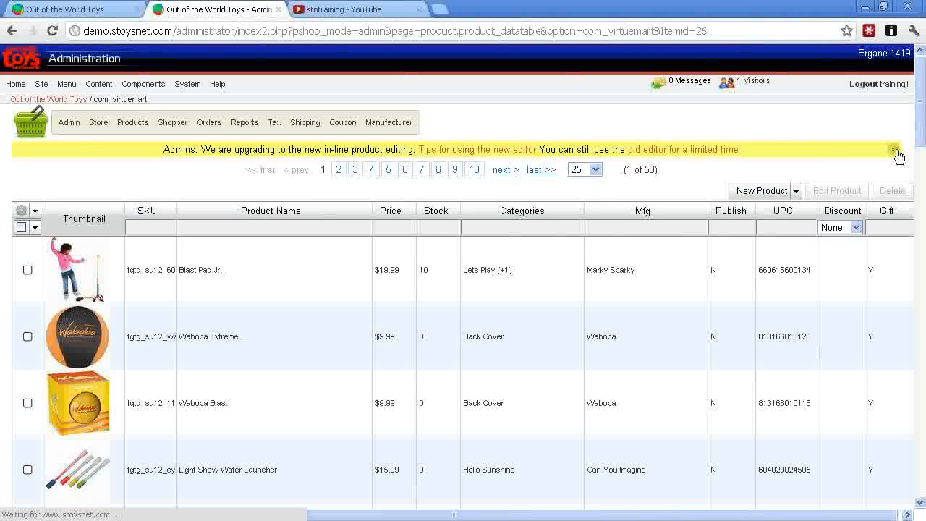
pyautogui.click(895, 150)
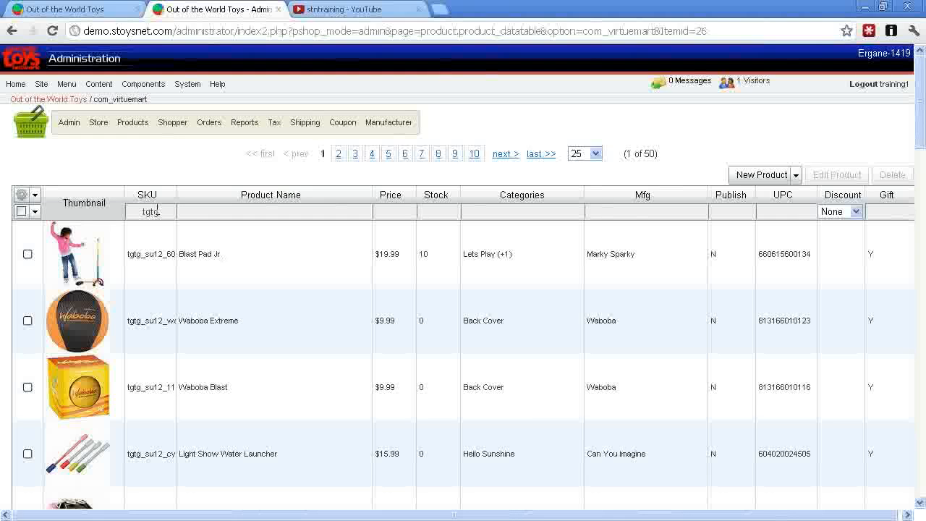
# Filter the product list by SKU tgtg_su12 and show 100 products per page
pyautogui.write('2')
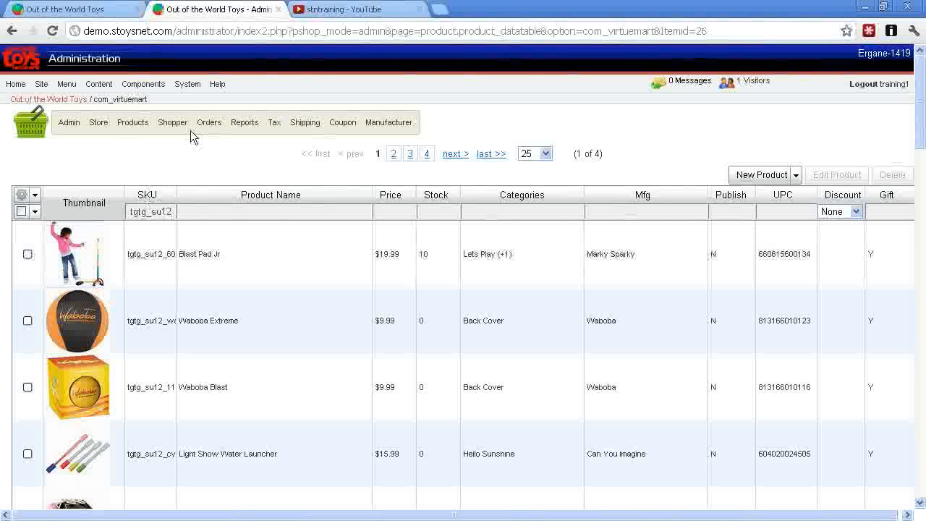
pyautogui.click(545, 154)
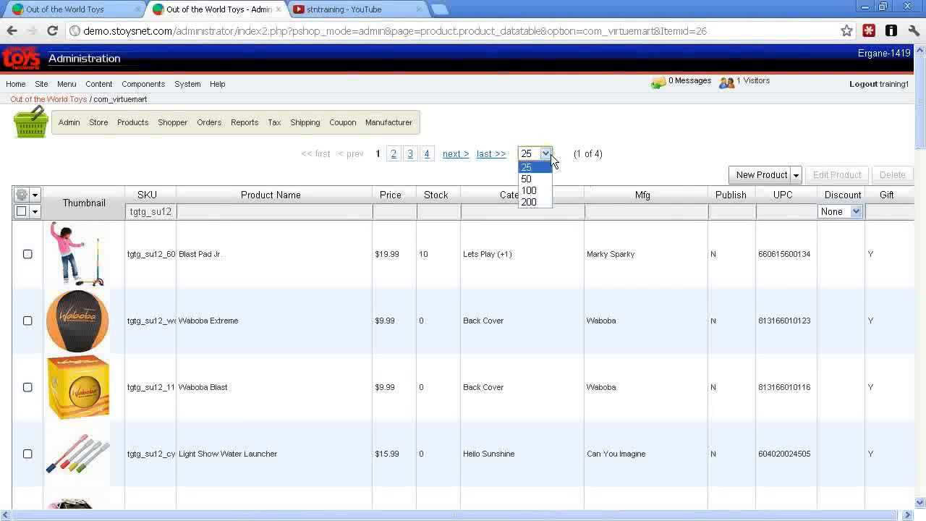
pyautogui.click(539, 191)
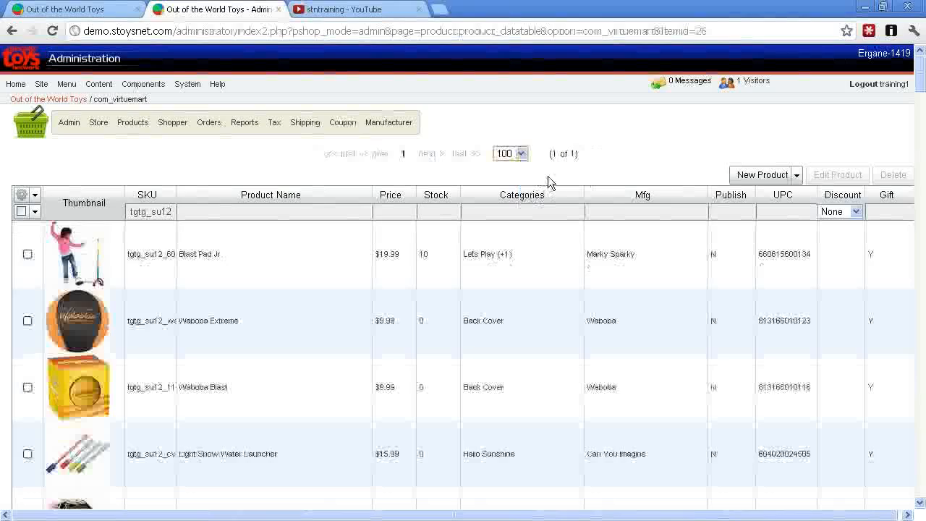
pyautogui.moveTo(920, 76)
pyautogui.mouseDown()
pyautogui.moveTo(920, 427)
pyautogui.moveTo(923, 64)
pyautogui.mouseUp()
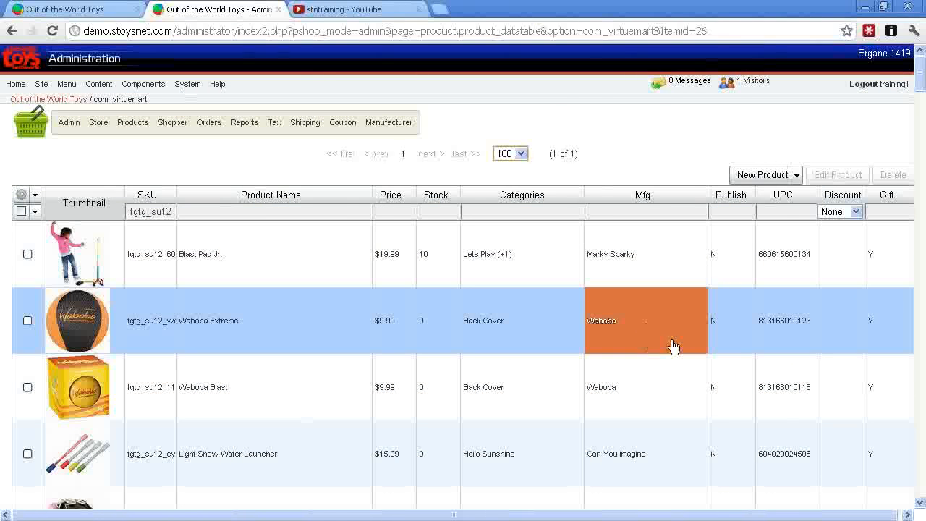
# Select all the filtered summer flier products, set their Publish value to Y and save the change
pyautogui.click(21, 211)
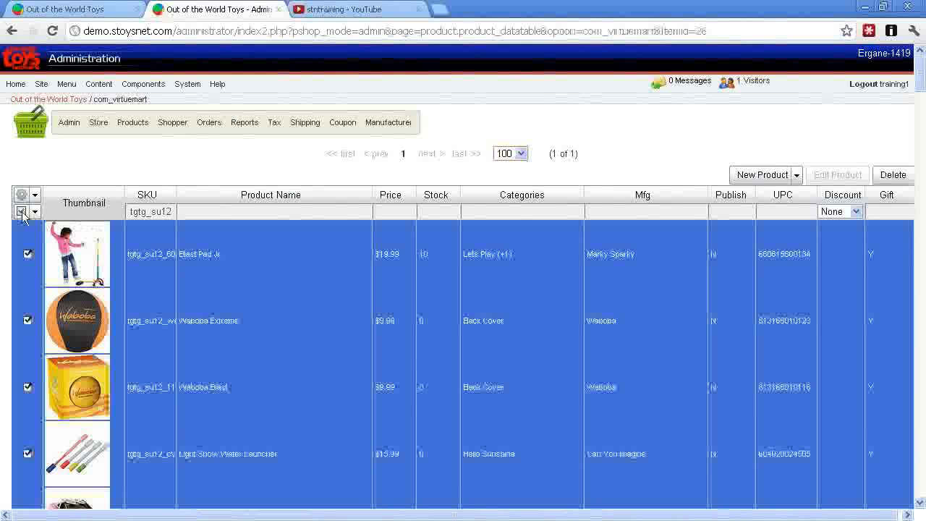
pyautogui.click(714, 259)
pyautogui.click(724, 255)
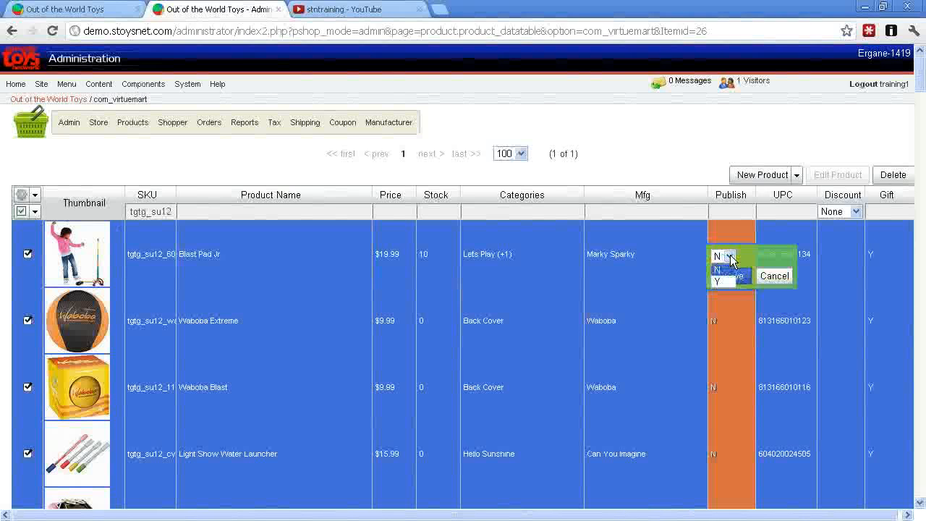
pyautogui.click(718, 282)
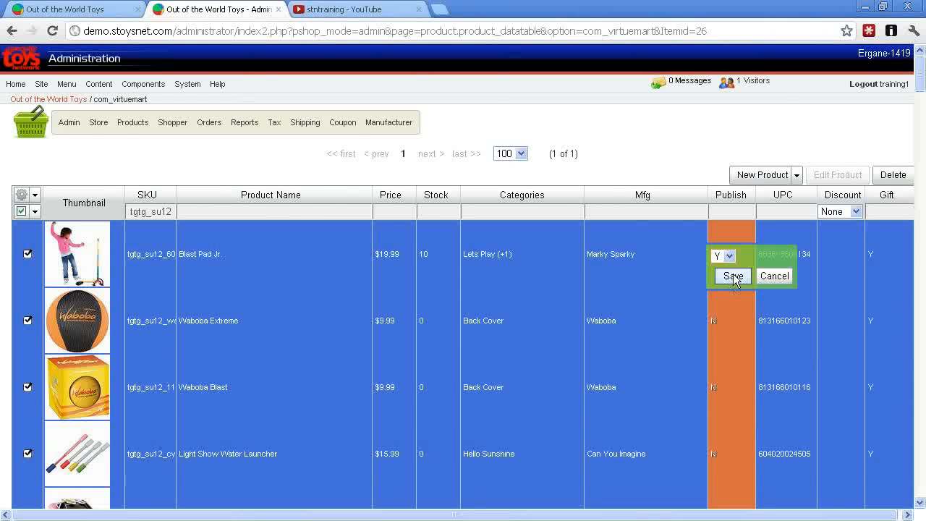
pyautogui.click(733, 276)
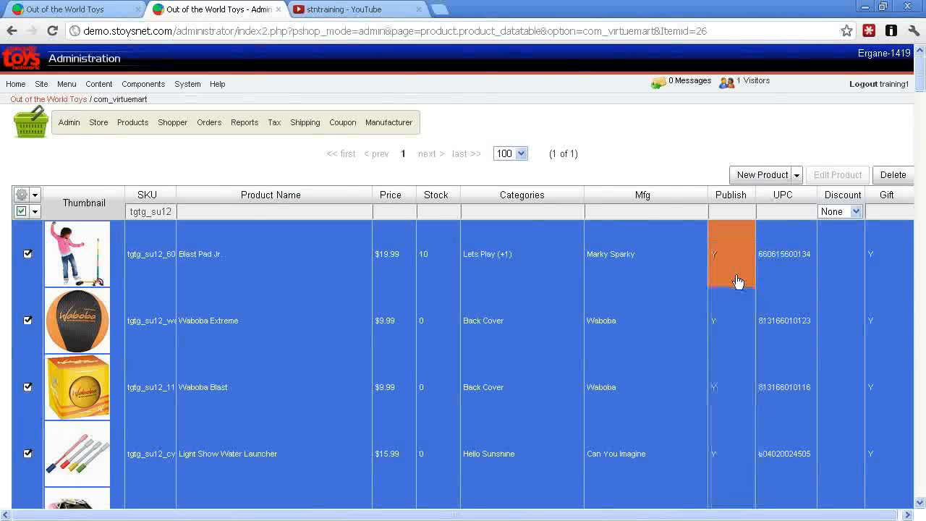
pyautogui.click(919, 141)
pyautogui.moveTo(919, 144); pyautogui.dragTo(914, 32)
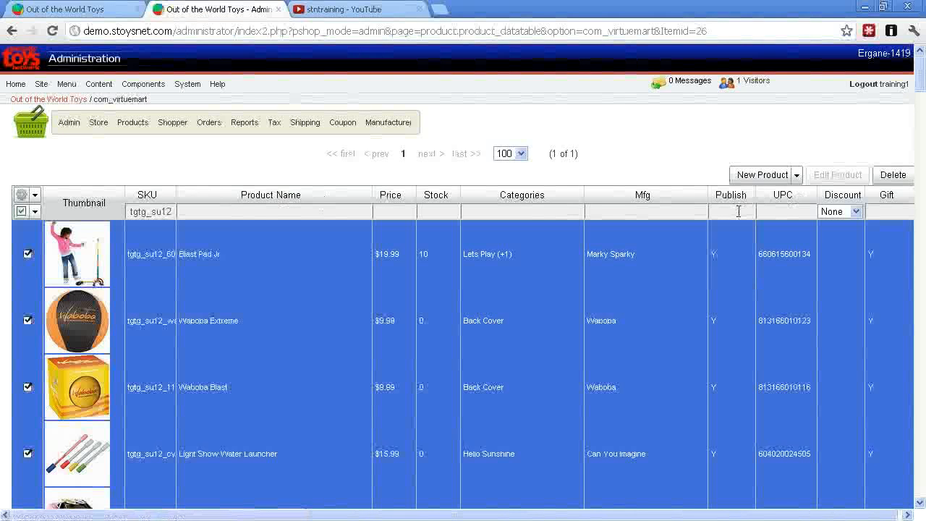
# Switch to the STN Training Videos channel on YouTube and examine its stntraining web address
pyautogui.click(352, 11)
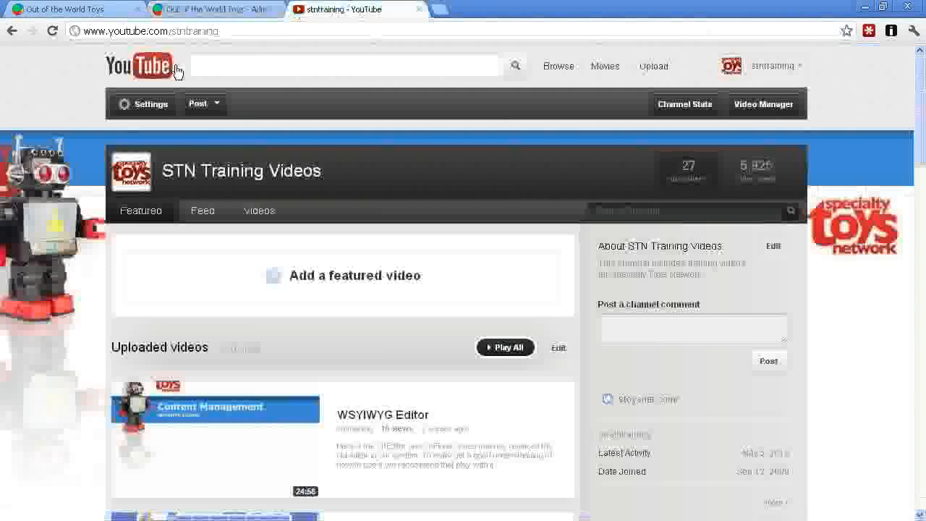
pyautogui.moveTo(106, 31); pyautogui.dragTo(169, 33)
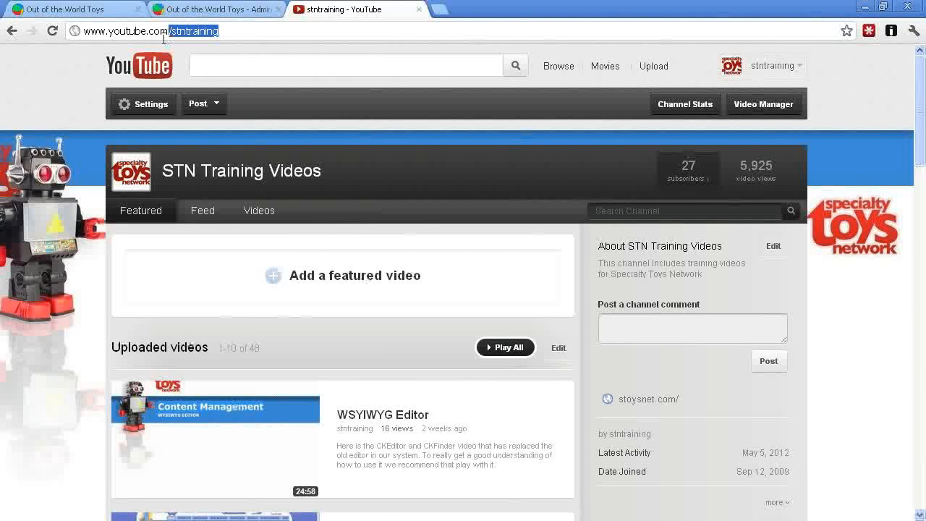
pyautogui.click(248, 29)
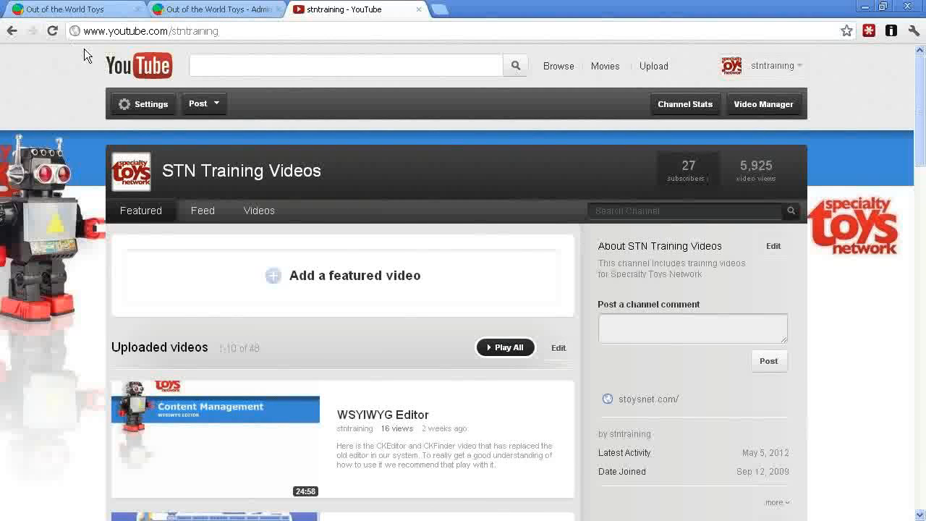
pyautogui.hotkey('ctrl', '+')
pyautogui.hotkey('ctrl', '+')
pyautogui.hotkey('ctrl', '+')
pyautogui.hotkey('ctrl', '+')
pyautogui.hotkey('ctrl', '+')
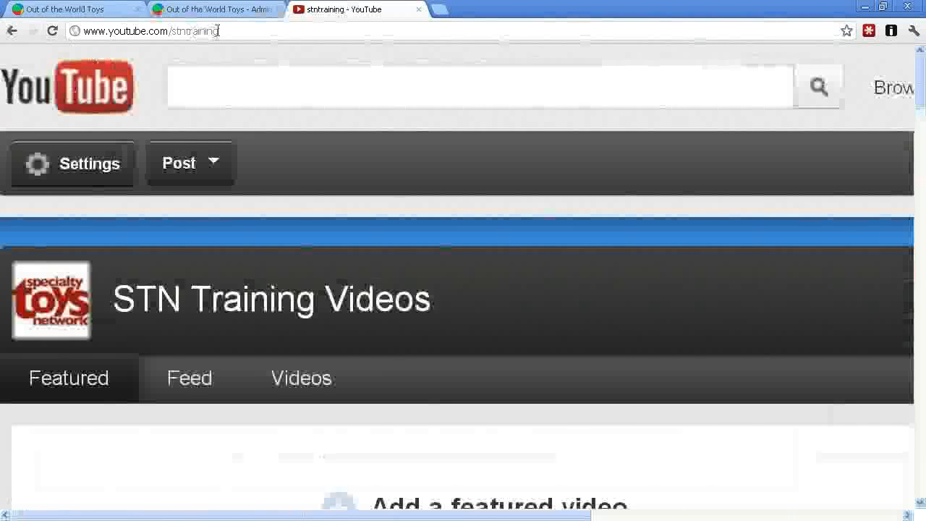
pyautogui.moveTo(217, 31); pyautogui.dragTo(161, 31)
pyautogui.hotkey('ctrl', '0')
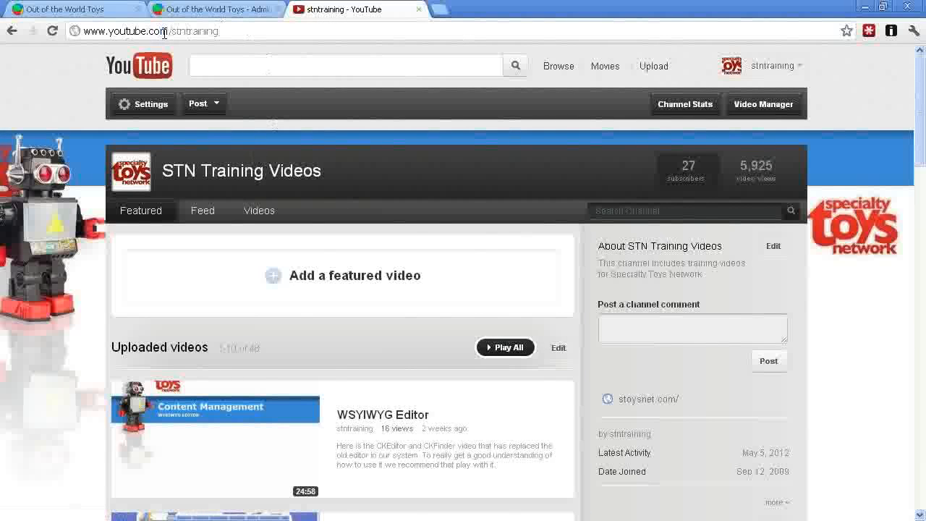
pyautogui.moveTo(172, 31); pyautogui.dragTo(222, 31)
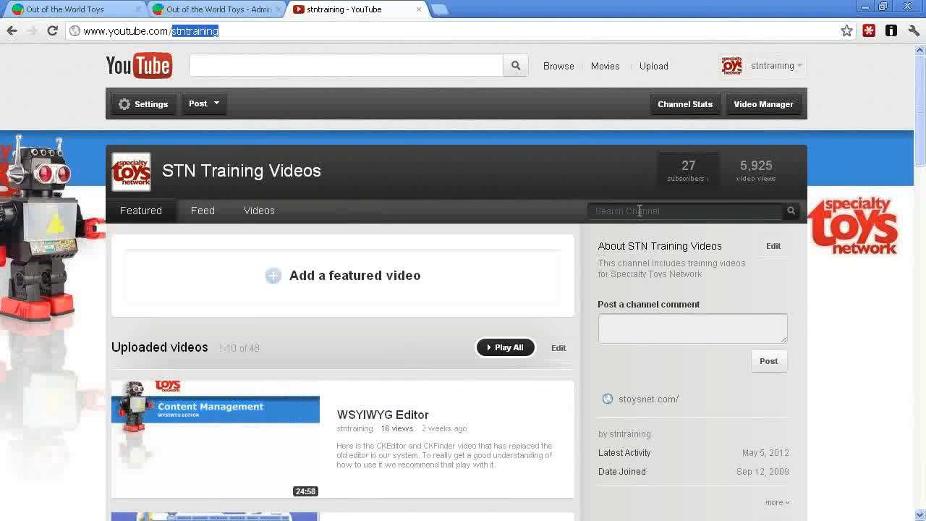
# Search the STN Training Videos channel for "product editor"
pyautogui.click(713, 212)
pyautogui.write('p')
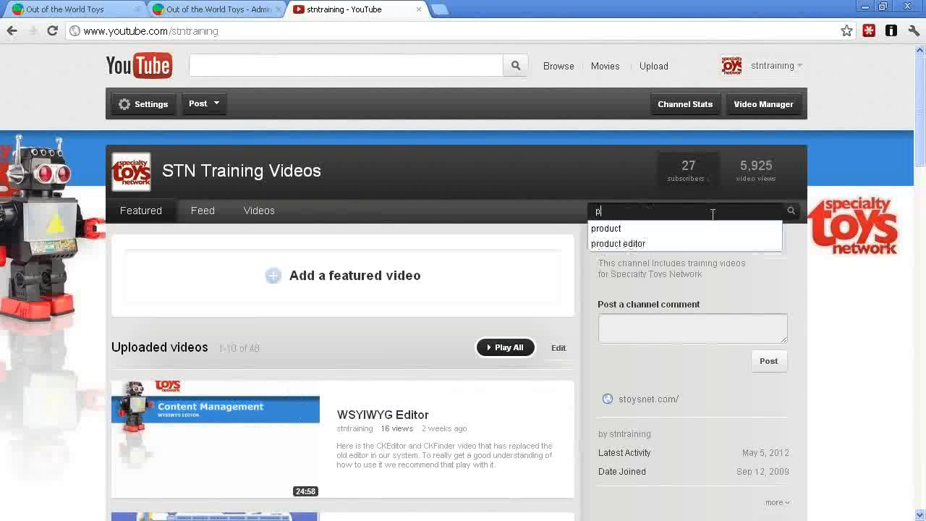
pyautogui.press('Down')
pyautogui.press('Down')
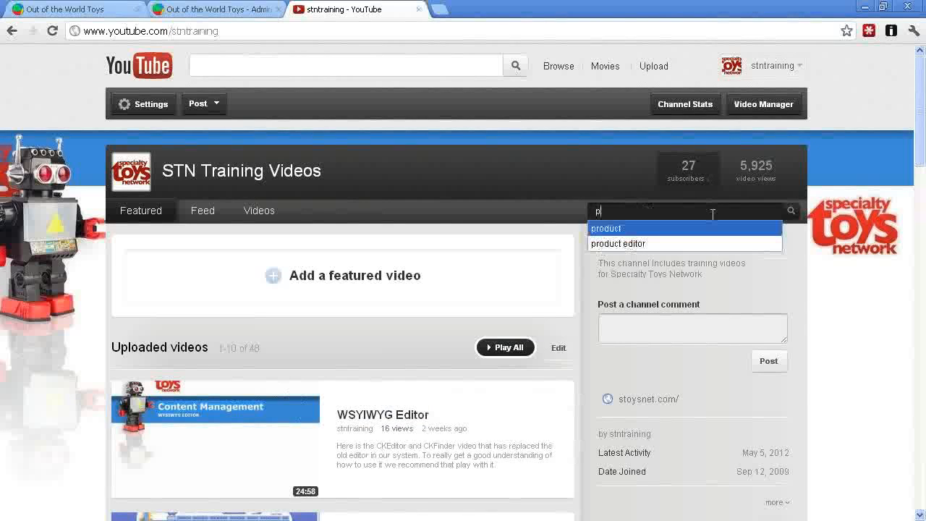
pyautogui.press('Return')
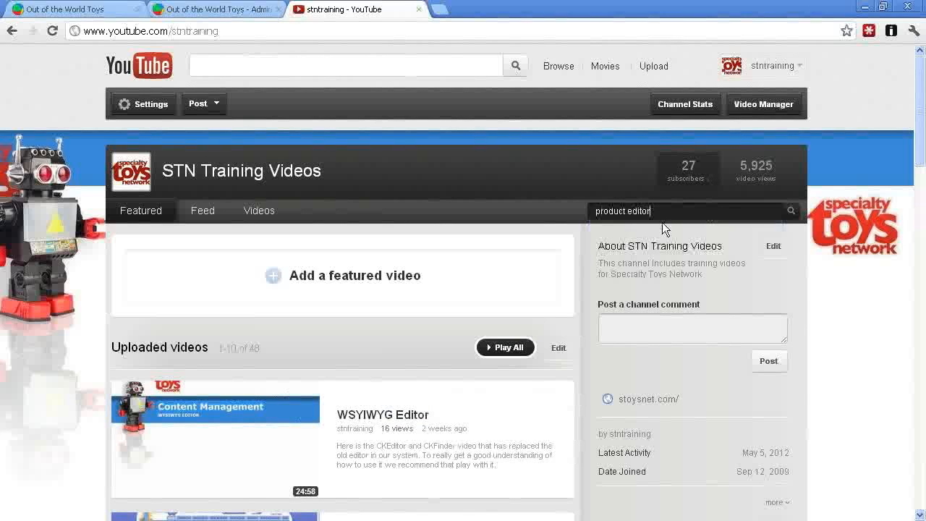
pyautogui.click(792, 213)
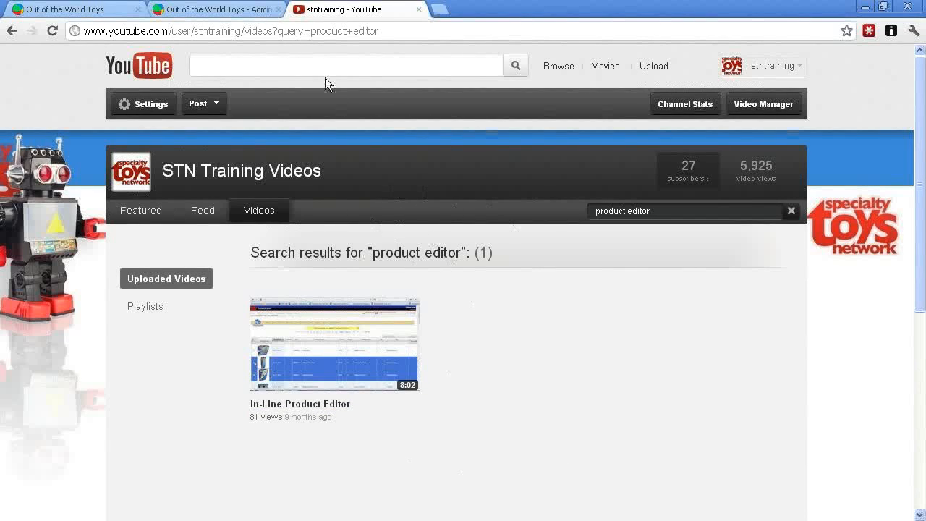
# Switch to the storefront, open the Hello Sunshine section of the 2012 Summer Toy Flier and examine its products
pyautogui.click(239, 13)
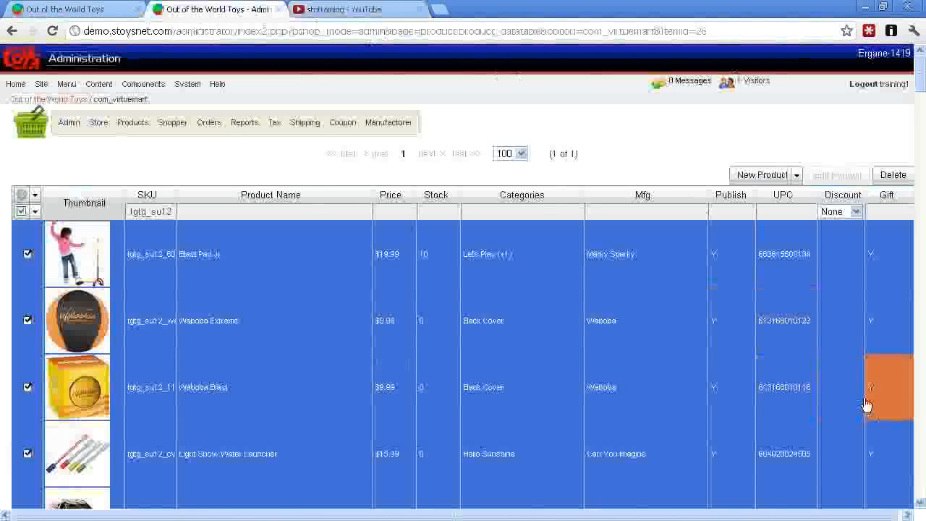
pyautogui.click(73, 10)
pyautogui.click(332, 136)
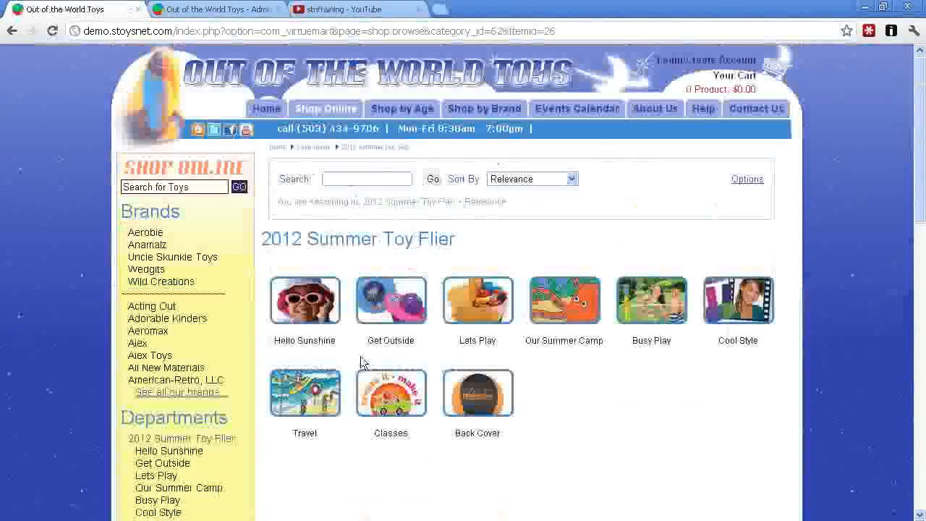
pyautogui.click(313, 314)
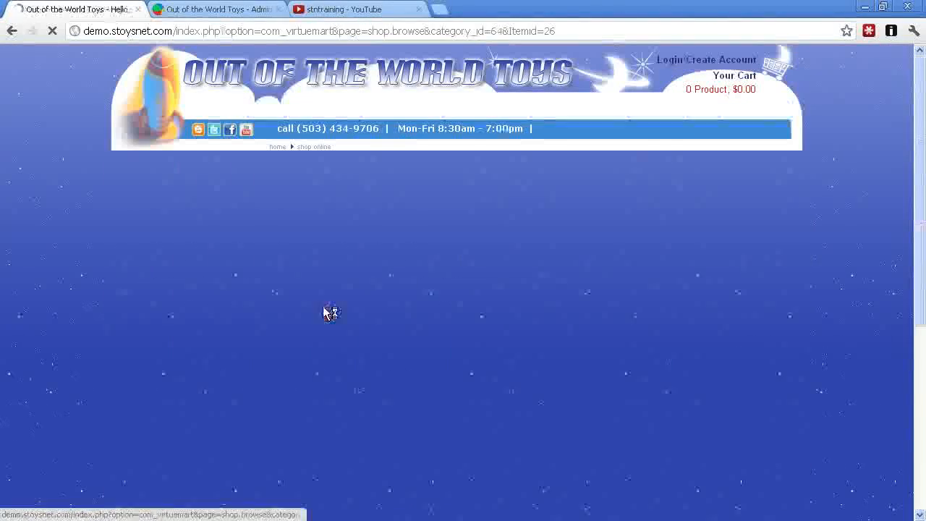
pyautogui.scroll(-2, 507, 376)
pyautogui.scroll(-5, 506, 376)
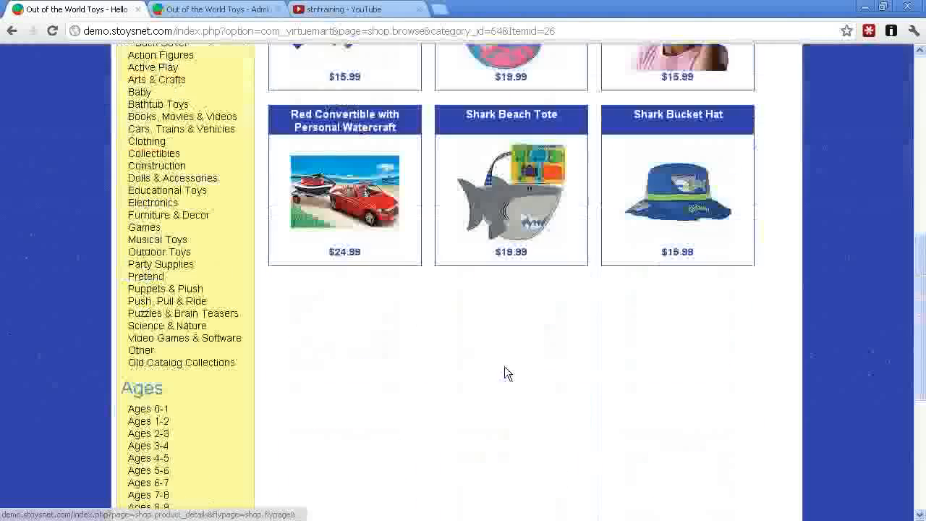
pyautogui.scroll(6, 504, 374)
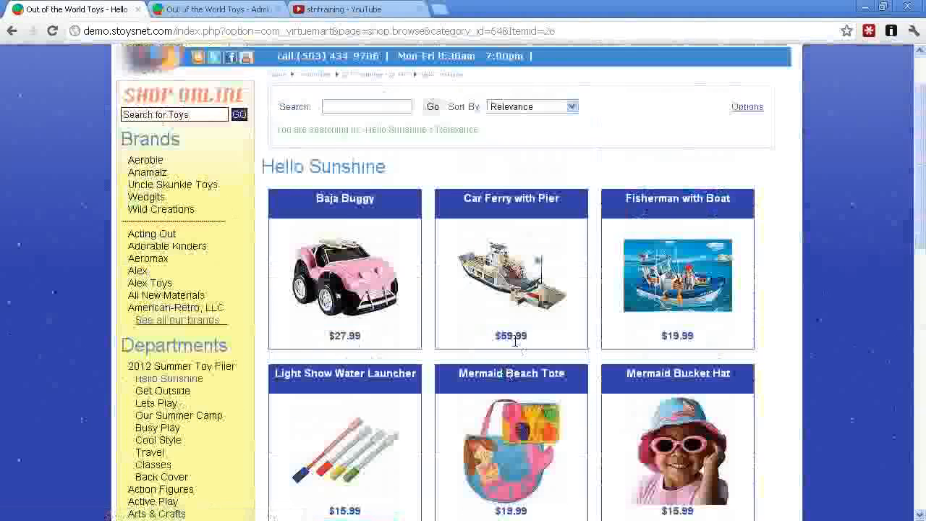
# Return to the product administration list and examine the category choices for all selected summer flier products
pyautogui.click(220, 10)
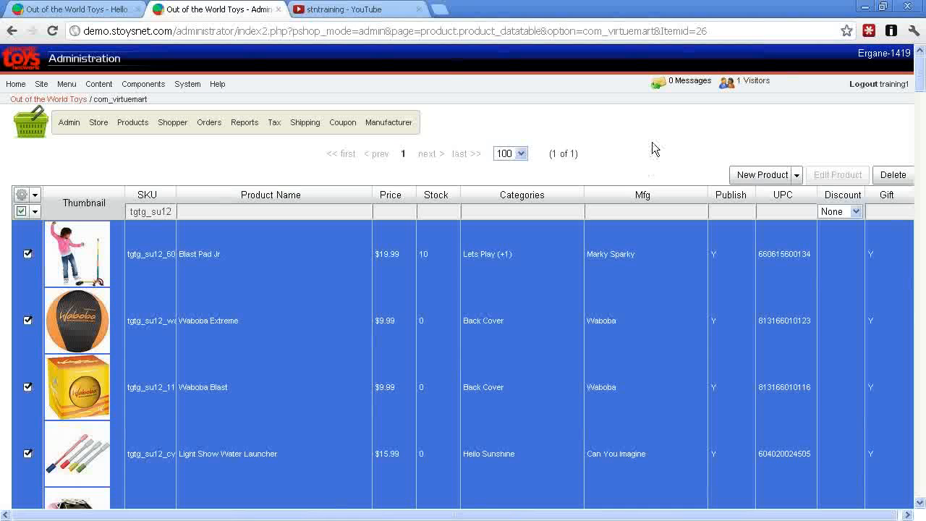
pyautogui.click(21, 212)
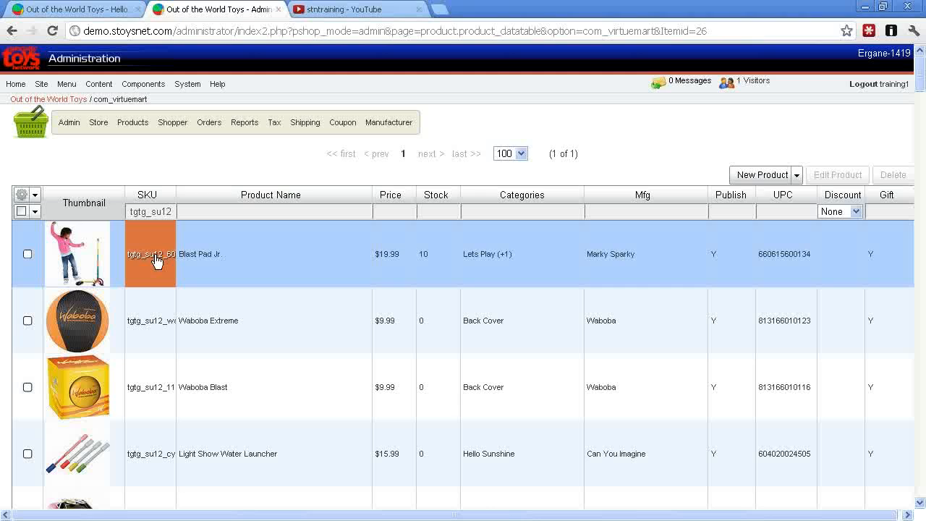
pyautogui.click(21, 211)
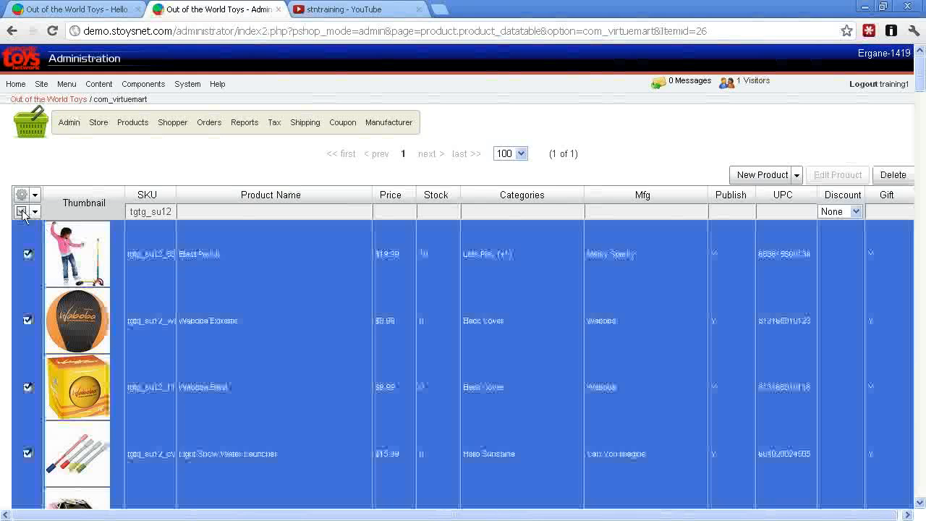
pyautogui.click(497, 261)
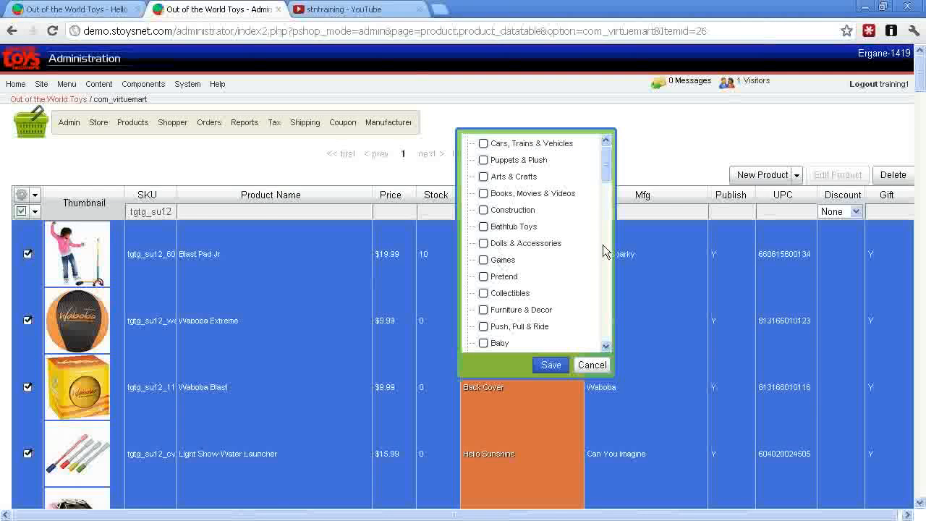
pyautogui.moveTo(605, 174); pyautogui.dragTo(598, 245)
pyautogui.click(589, 368)
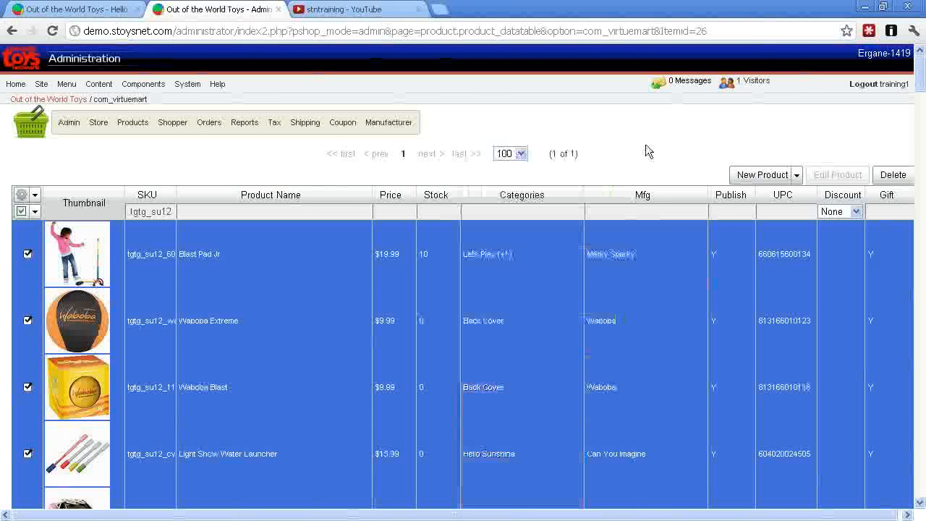
# Deselect all products and check the Blast Pad Jr's category assignment under 2012 Summer Toy Flier
pyautogui.click(21, 212)
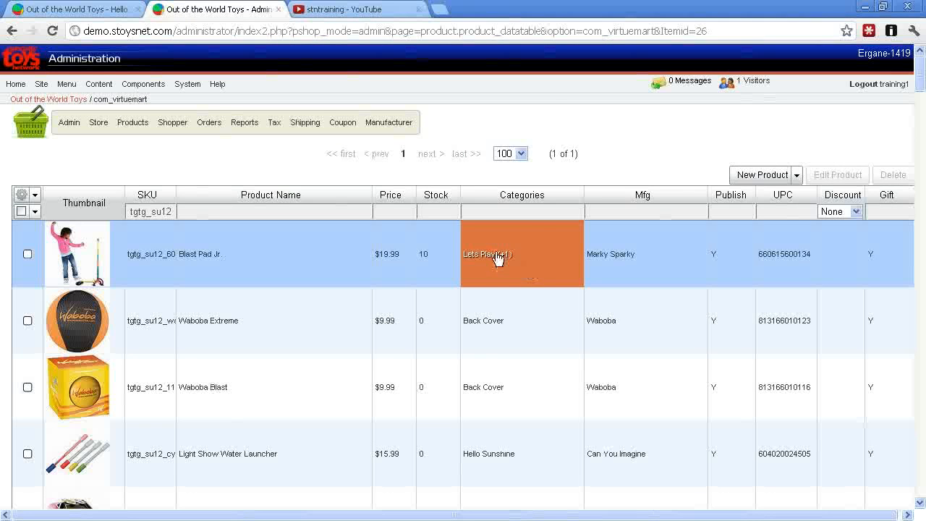
pyautogui.click(489, 258)
pyautogui.moveTo(609, 167); pyautogui.dragTo(609, 246)
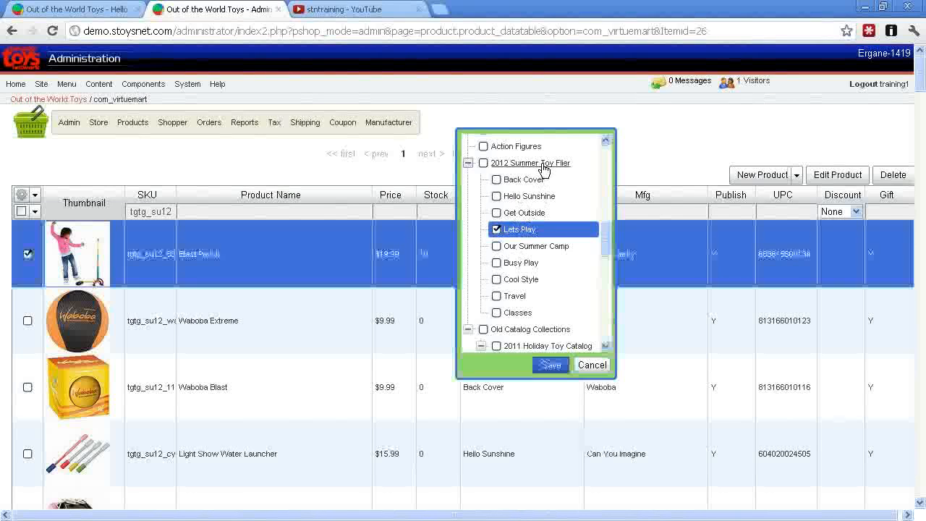
pyautogui.click(597, 372)
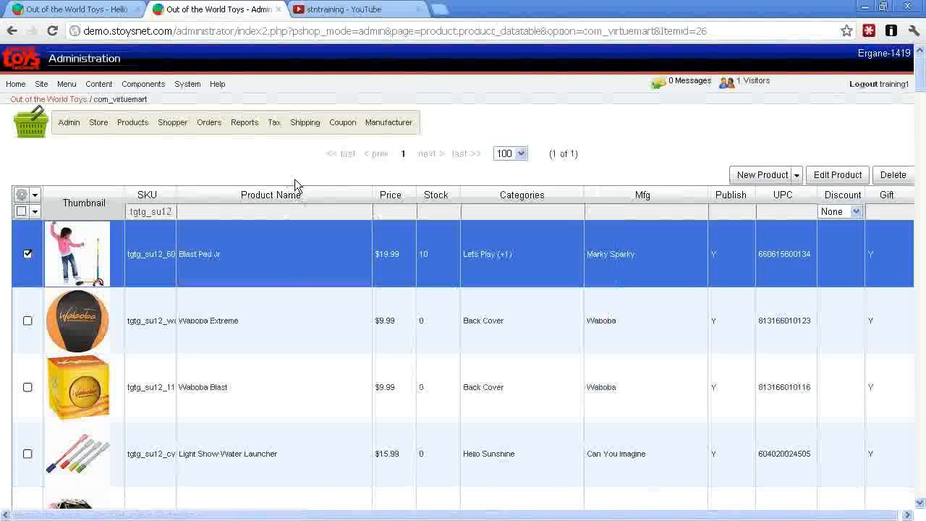
# Add all the filtered summer flier products to the main 2012 Summer Toy Flier category and save the change
pyautogui.click(22, 211)
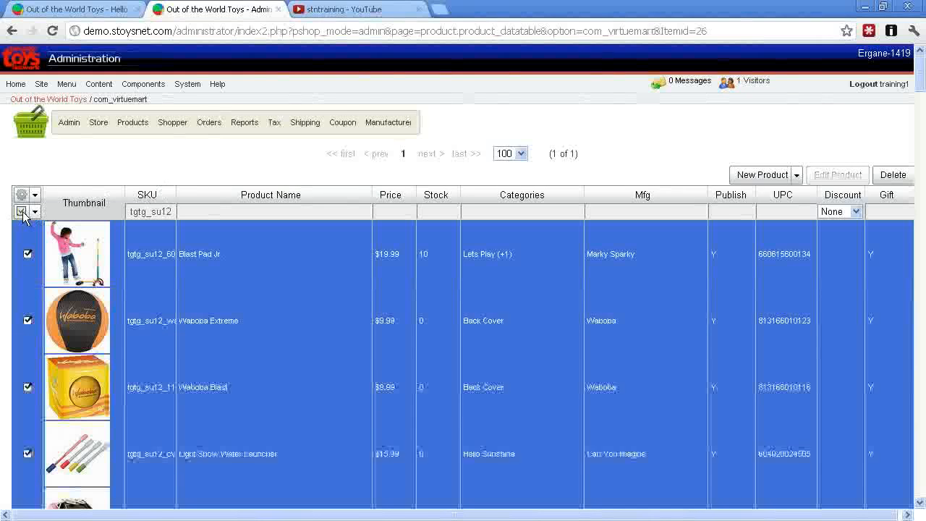
pyautogui.click(499, 262)
pyautogui.moveTo(605, 177); pyautogui.dragTo(600, 246)
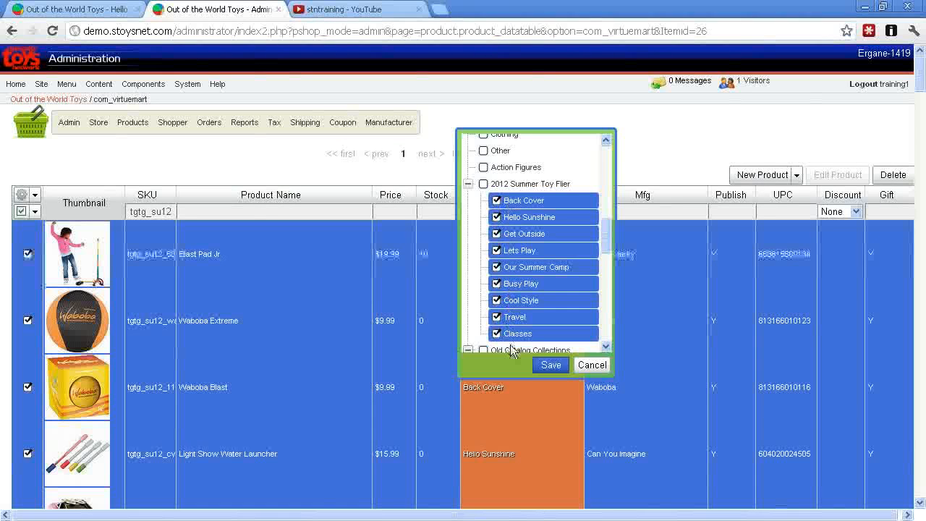
pyautogui.click(484, 185)
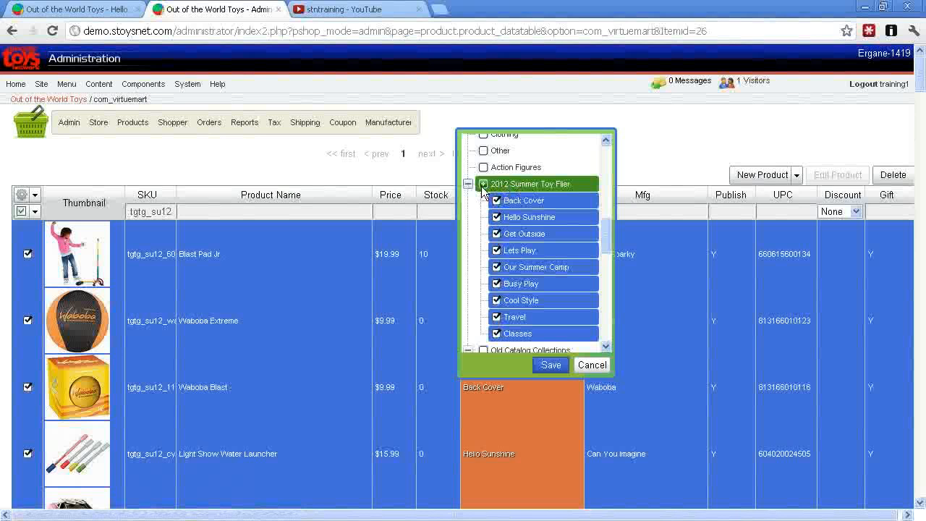
pyautogui.click(551, 364)
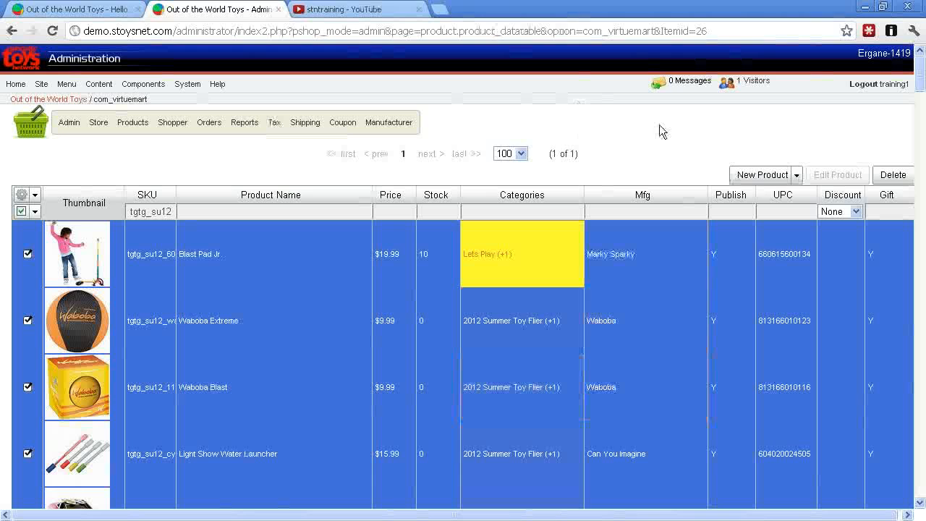
# Switch to the storefront, reopen the 2012 Summer Toy Flier category and examine the products listed below its sections
pyautogui.click(69, 13)
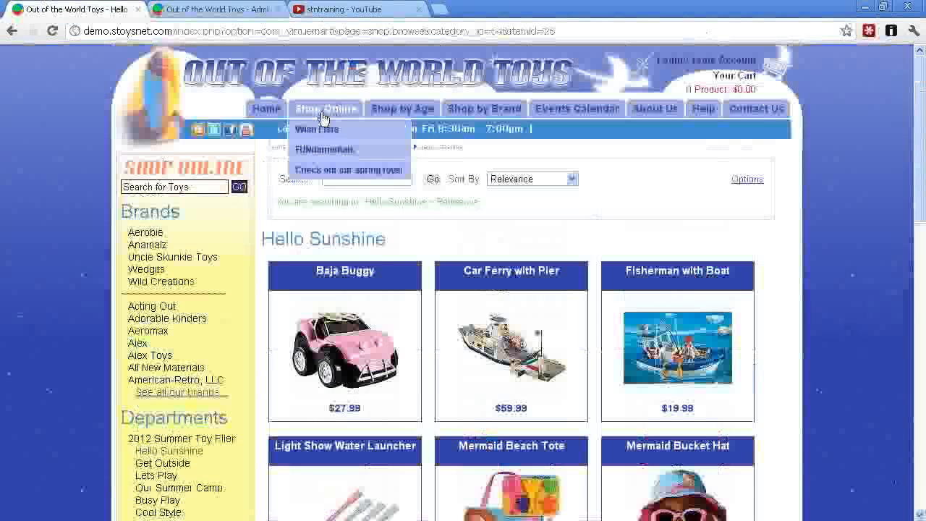
pyautogui.click(317, 110)
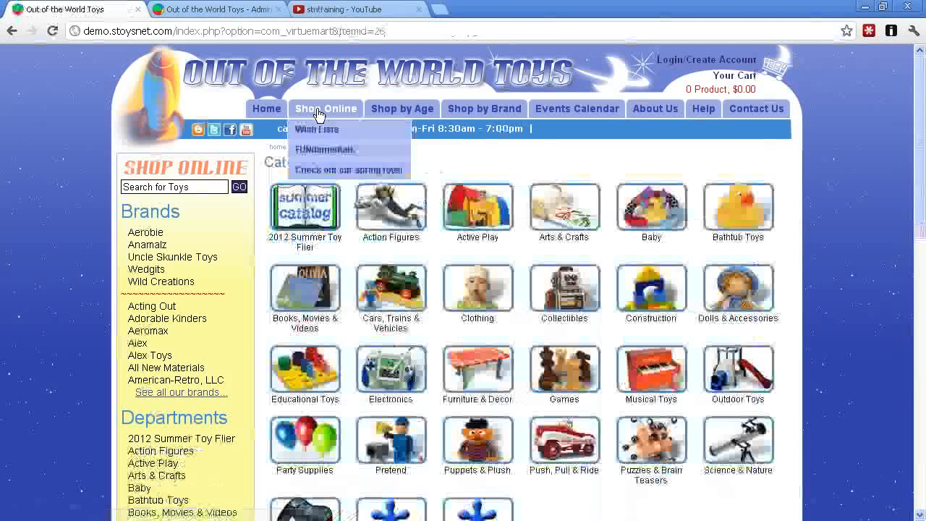
pyautogui.click(315, 233)
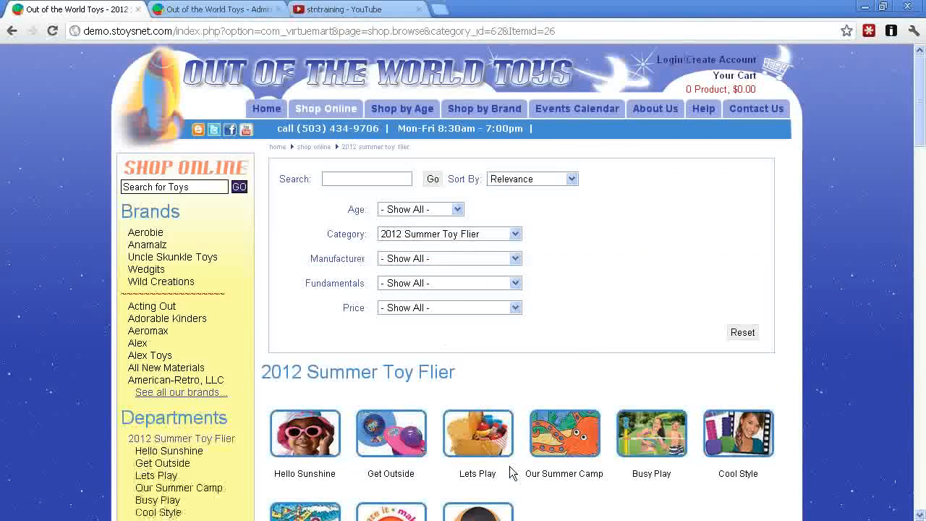
pyautogui.scroll(-4, 515, 445)
pyautogui.scroll(-15, 535, 391)
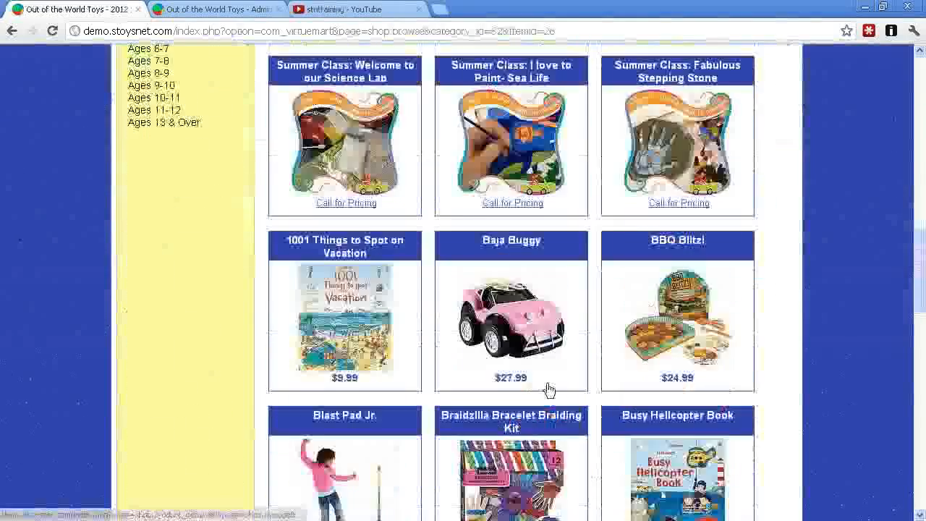
pyautogui.scroll(18, 539, 380)
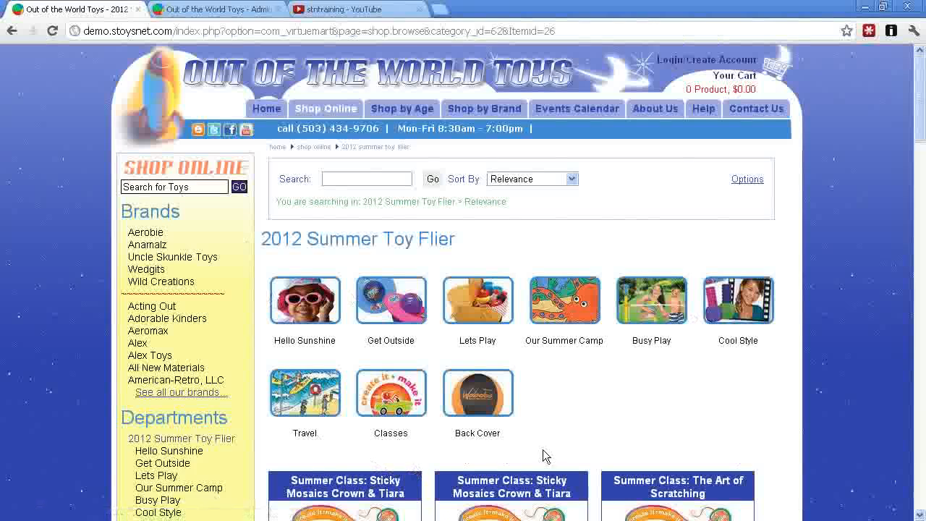
pyautogui.scroll(-1, 612, 435)
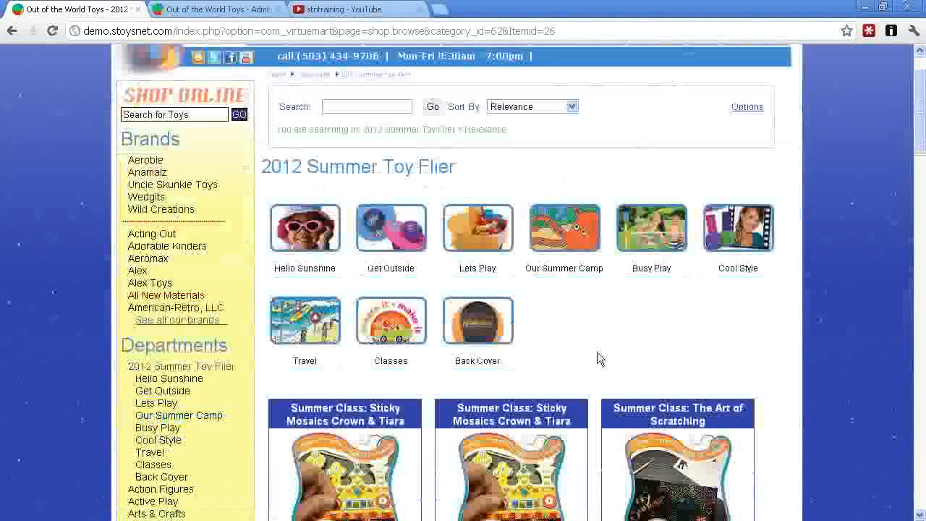
# Return to the product administration list, deselect all products and change the Blast Pad Jr's SKU to masp60013
pyautogui.click(217, 10)
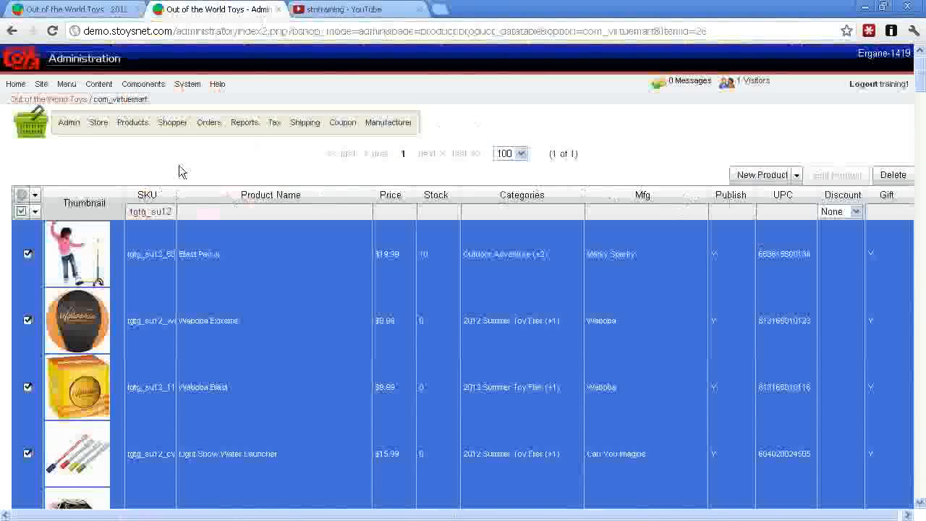
pyautogui.click(34, 212)
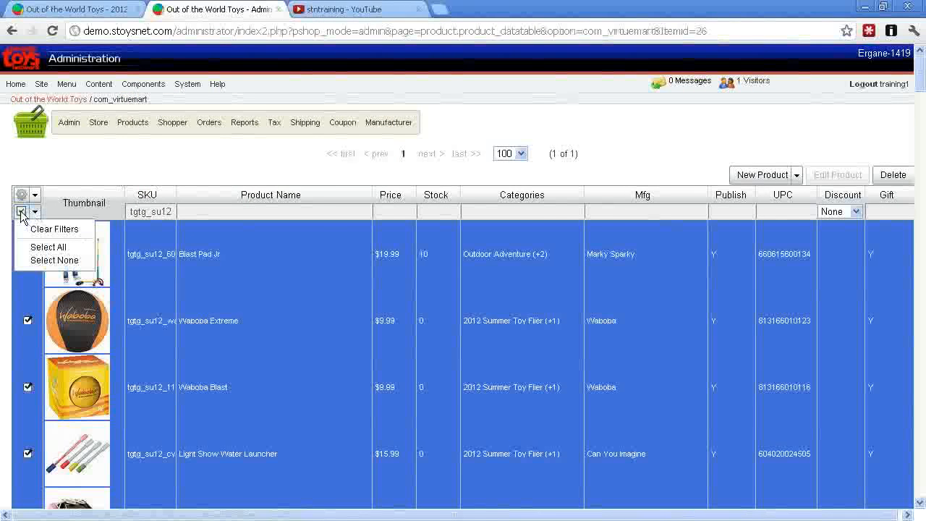
pyautogui.click(21, 212)
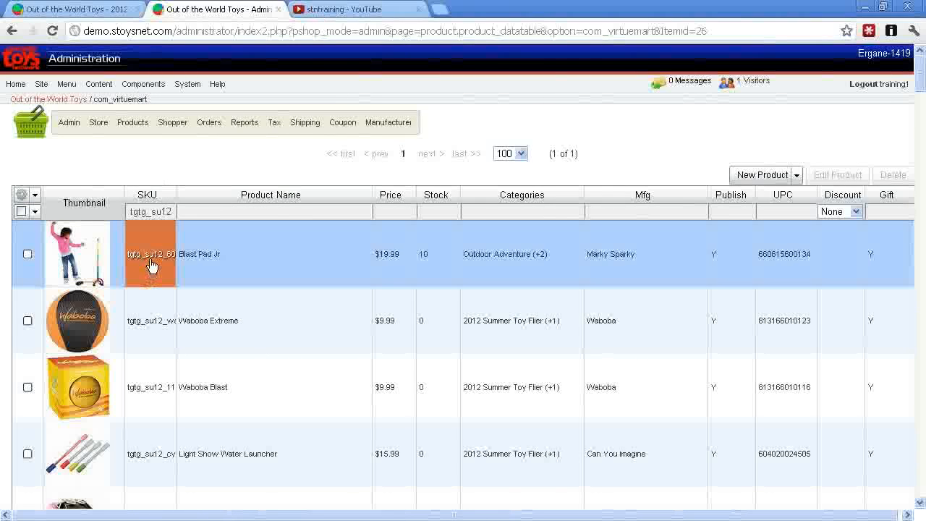
pyautogui.doubleClick(149, 260)
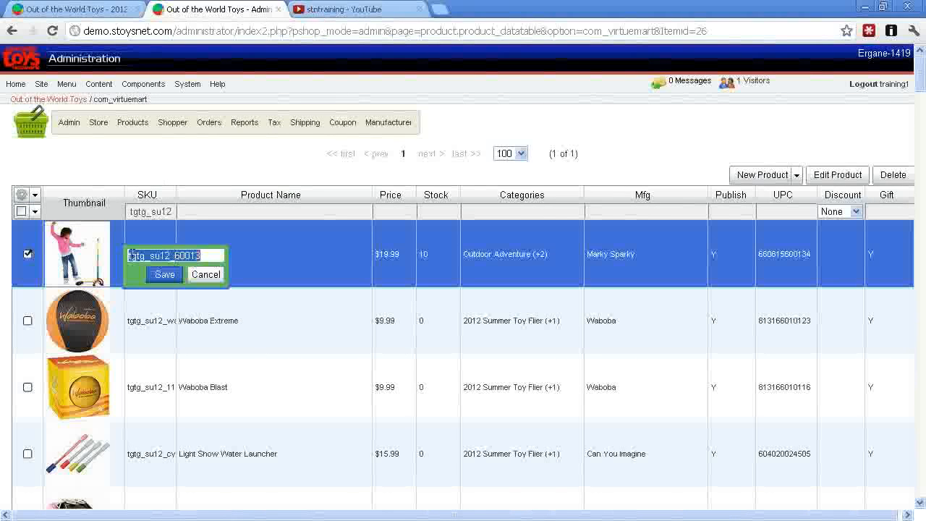
pyautogui.click(175, 257)
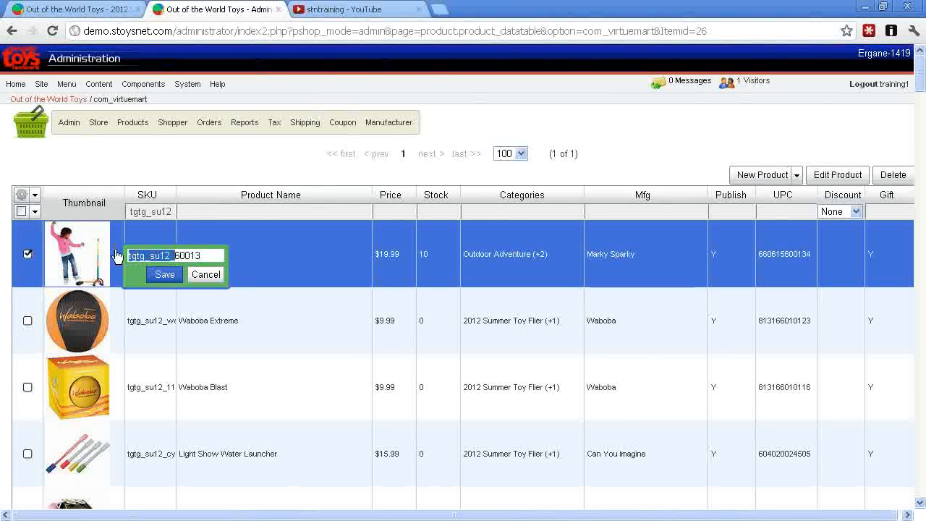
pyautogui.write('masp60013')
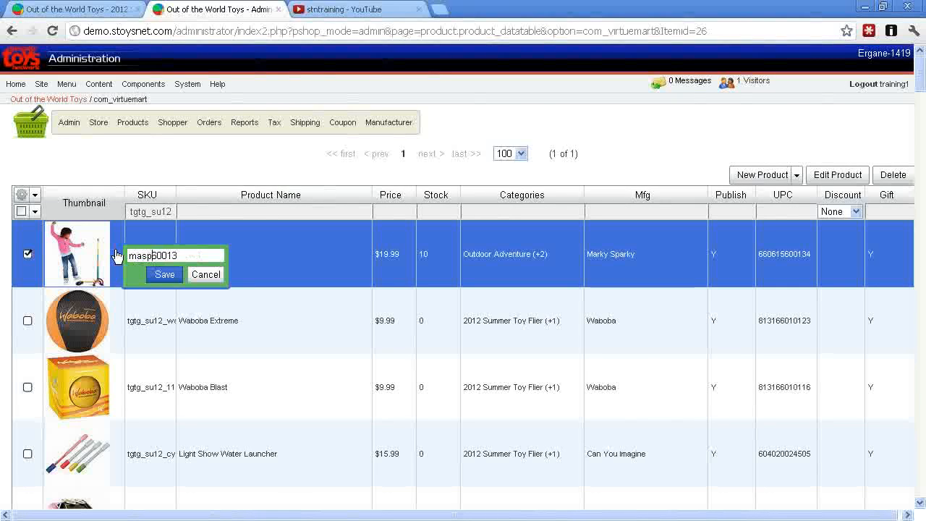
pyautogui.click(165, 274)
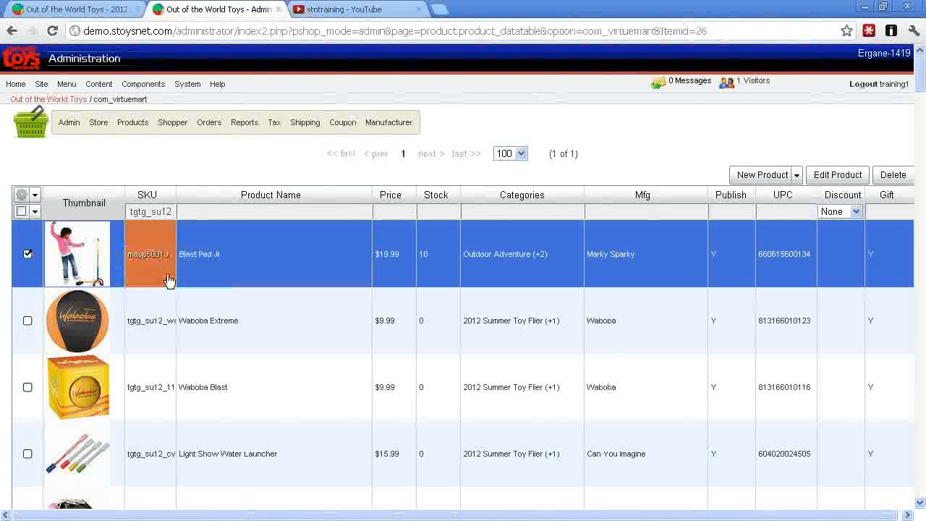
# Remove the flier prefix from the Waboba Extreme's SKU so it reads wabo123, and save it
pyautogui.click(158, 313)
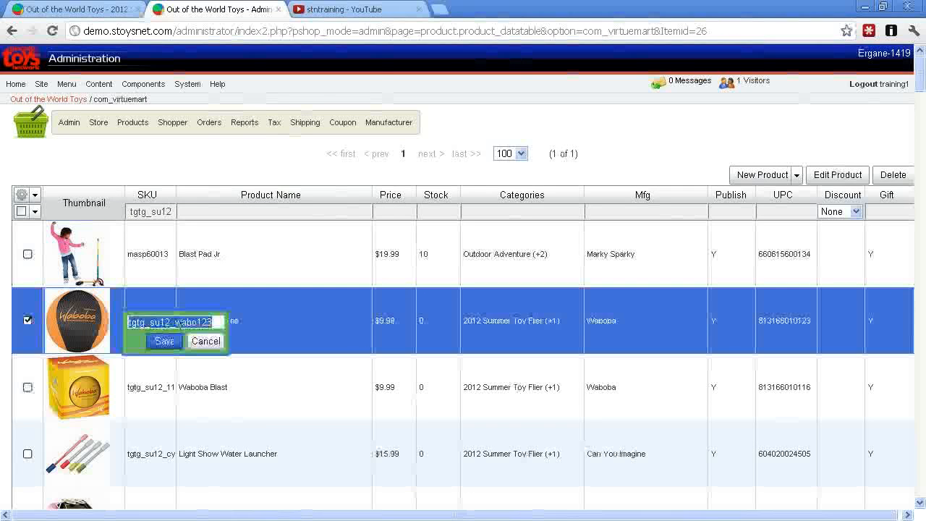
pyautogui.click(175, 322)
pyautogui.moveTo(176, 322); pyautogui.dragTo(108, 319)
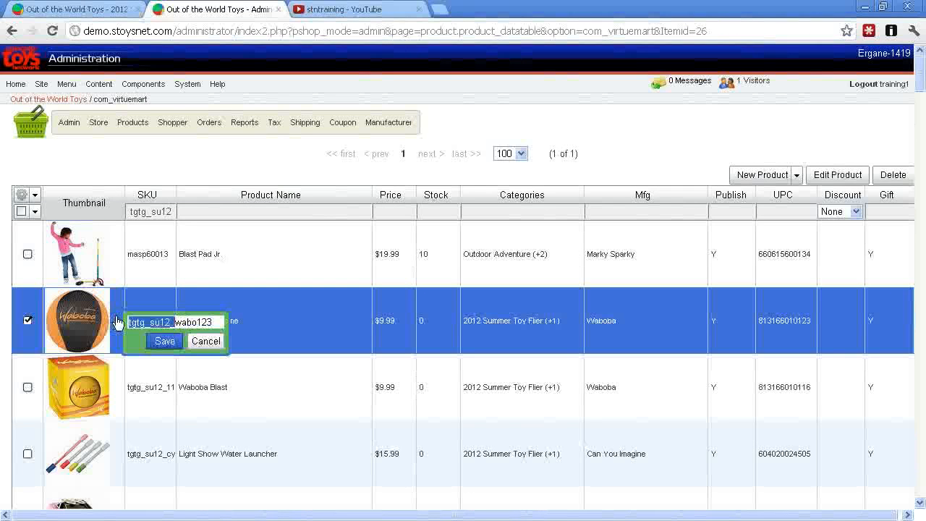
pyautogui.press('BackSpace')
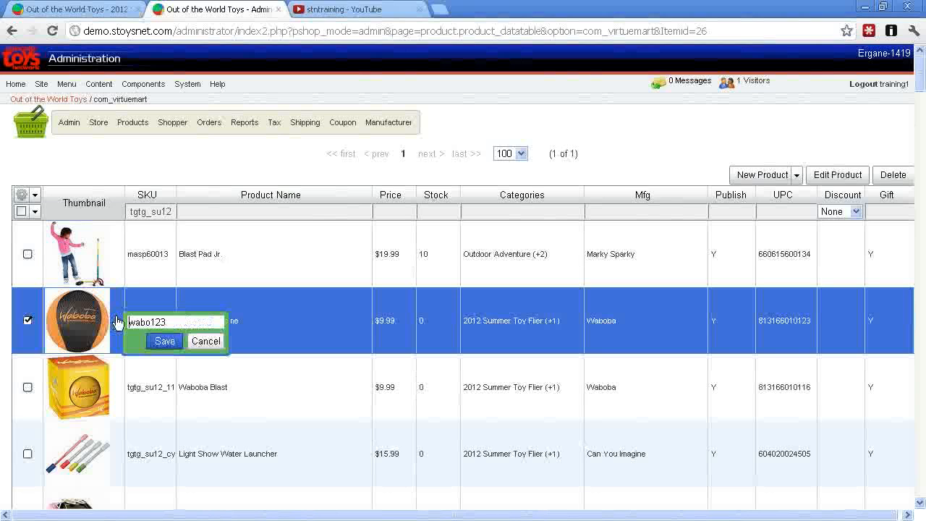
pyautogui.click(163, 340)
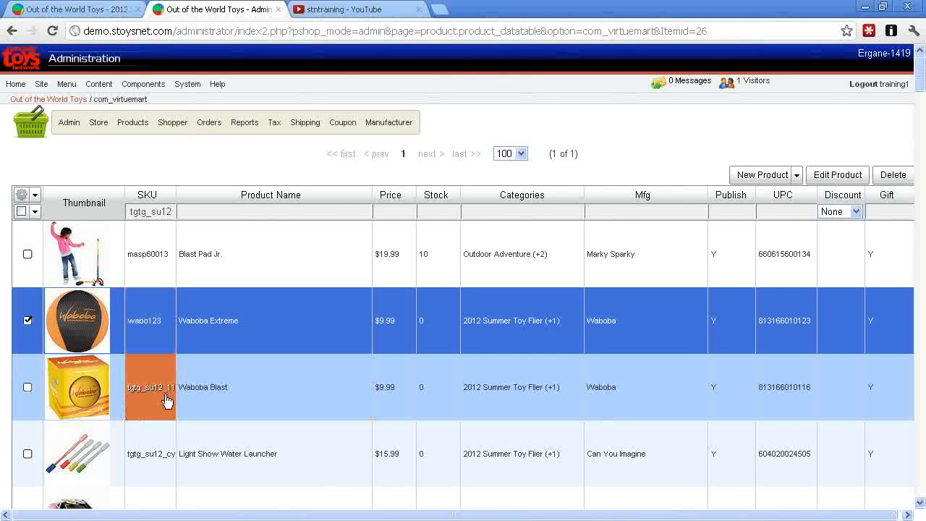
# Close the Waboba Blast's SKU editor without saving and sort the product list by product name
pyautogui.click(166, 402)
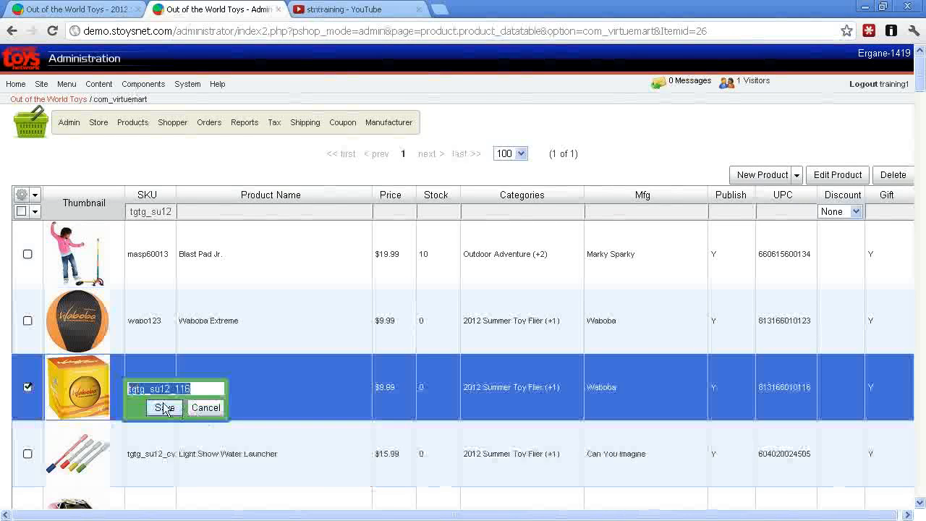
pyautogui.click(208, 409)
pyautogui.click(283, 198)
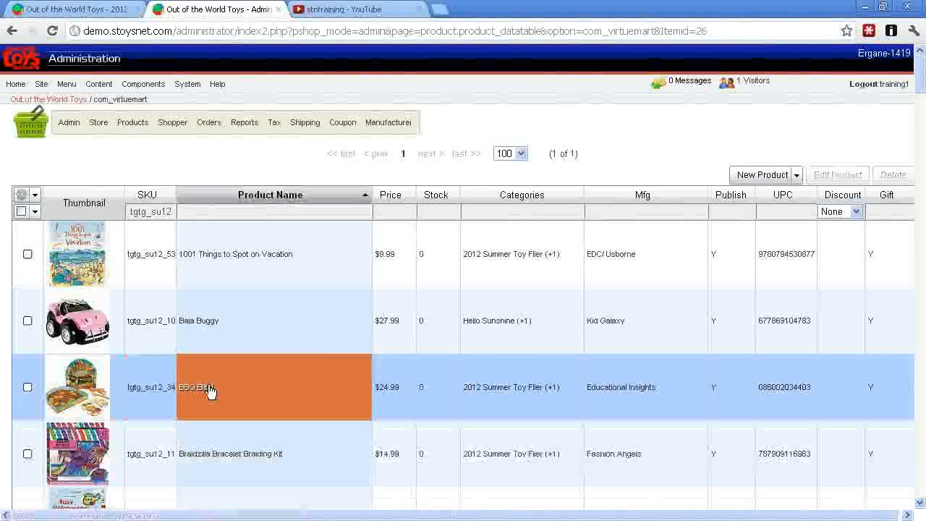
# Try to change the SKU of the flier's BBQ Blitz! product to edin3440
pyautogui.click(150, 393)
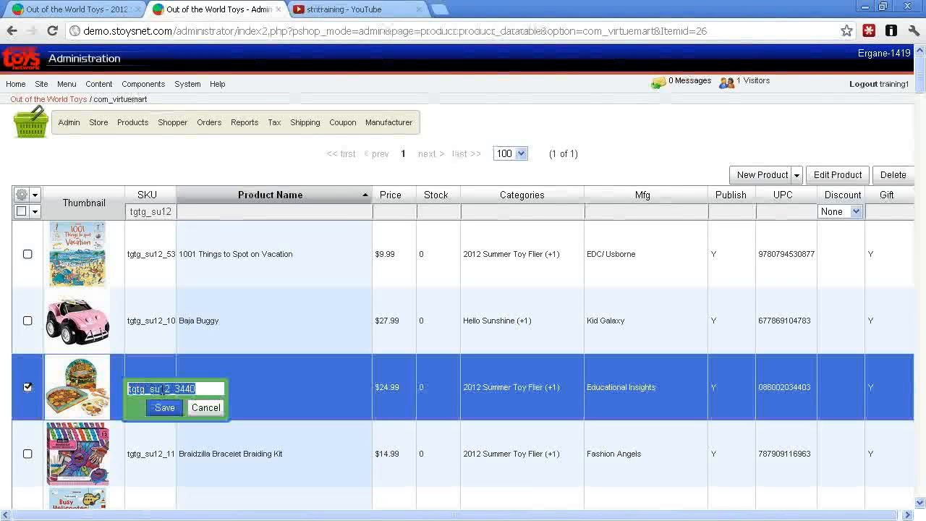
pyautogui.click(175, 388)
pyautogui.moveTo(174, 388); pyautogui.dragTo(92, 386)
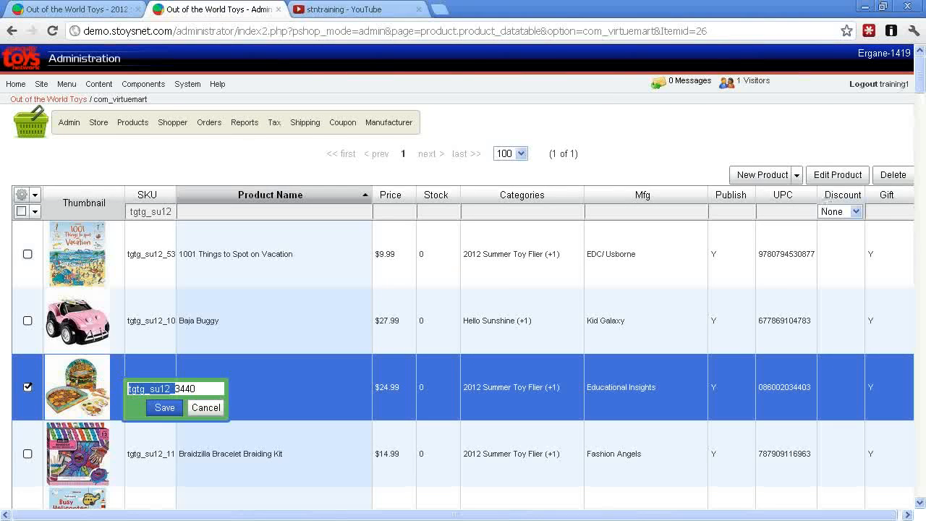
pyautogui.write('edin3440')
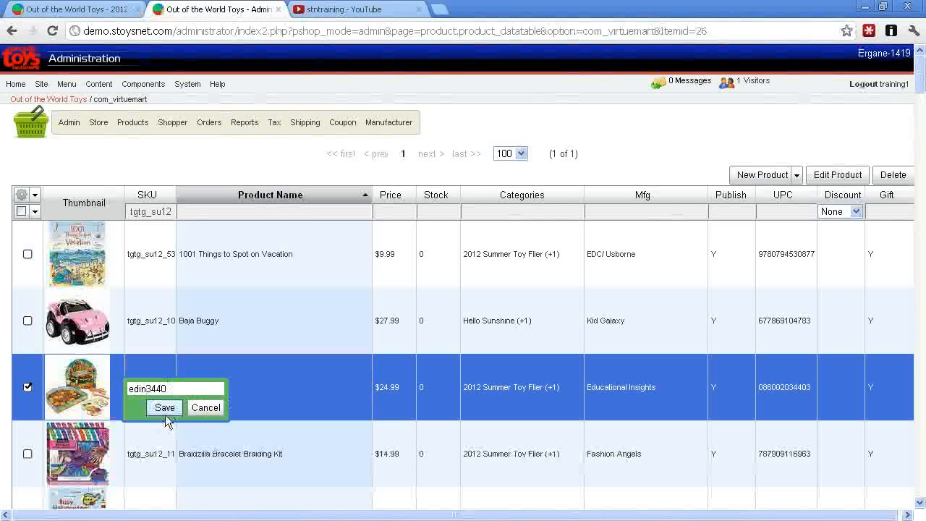
pyautogui.click(165, 408)
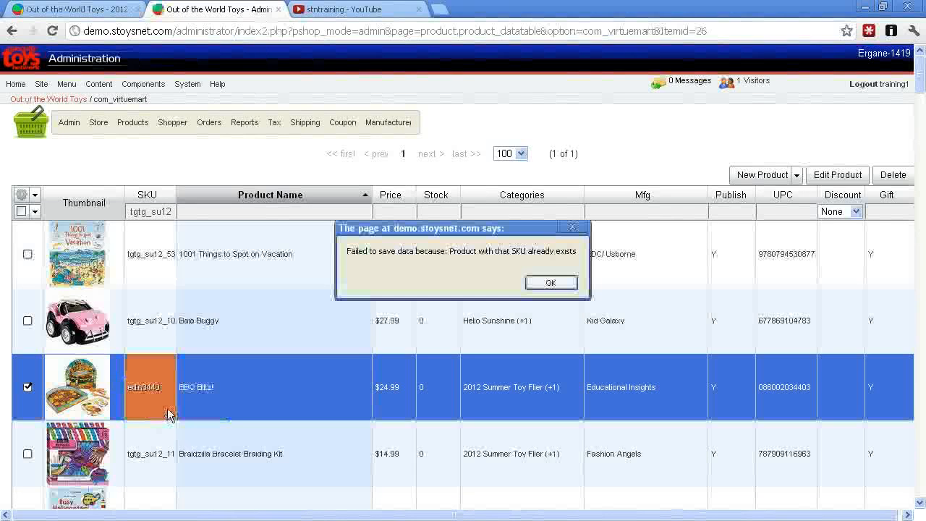
pyautogui.moveTo(529, 230); pyautogui.dragTo(498, 242)
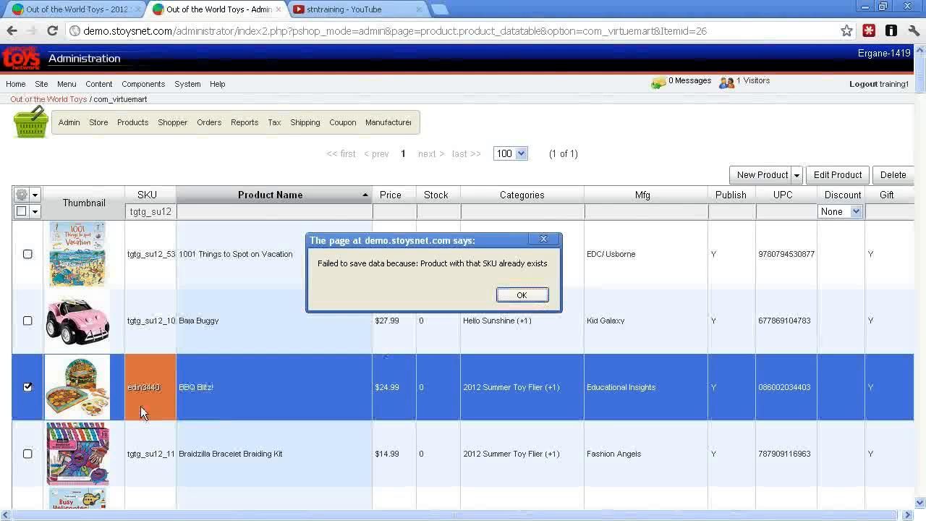
pyautogui.click(525, 297)
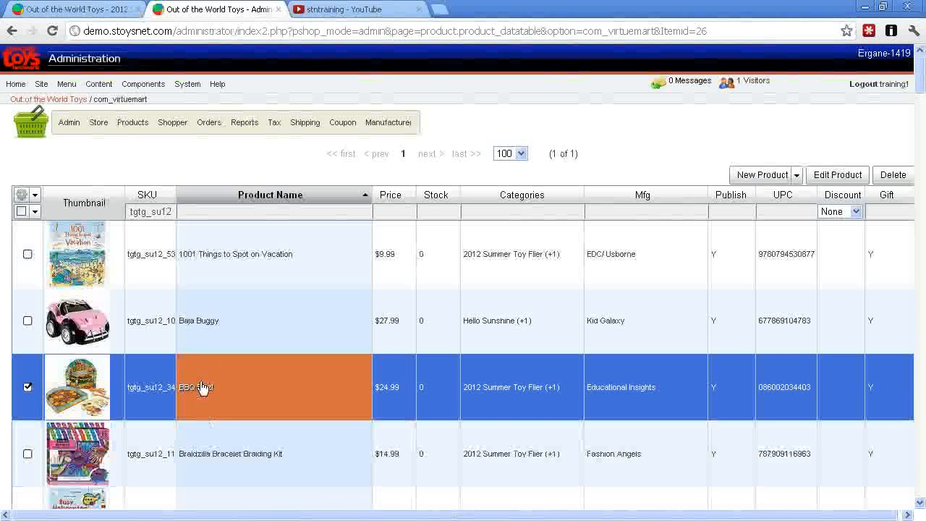
# Clear the SKU filter and filter the product list by the product name bbq
pyautogui.click(265, 209)
pyautogui.write('bb')
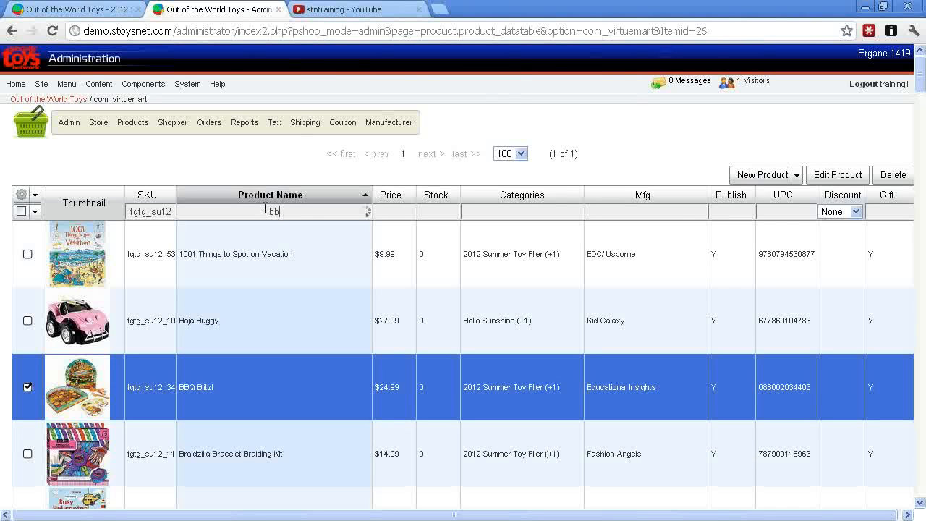
pyautogui.write('q')
pyautogui.press('BackSpace')
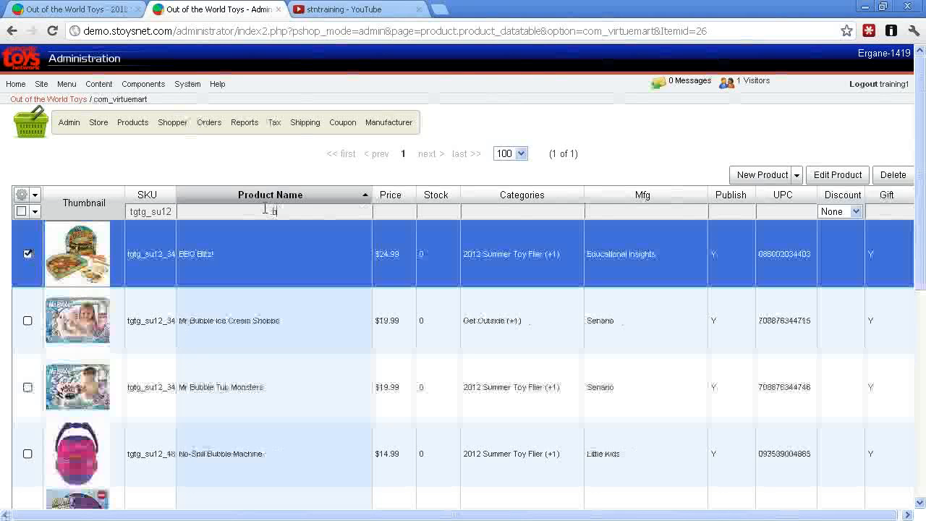
pyautogui.write('bq')
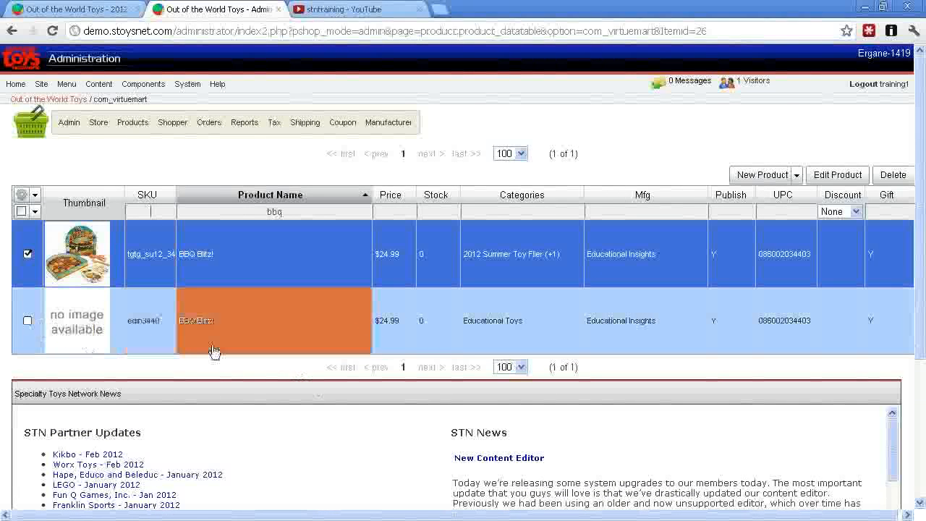
# Open the details of the BBQ Blitz! product with SKU edin3440, examine its information and categories, and close them
pyautogui.moveTo(78, 340)
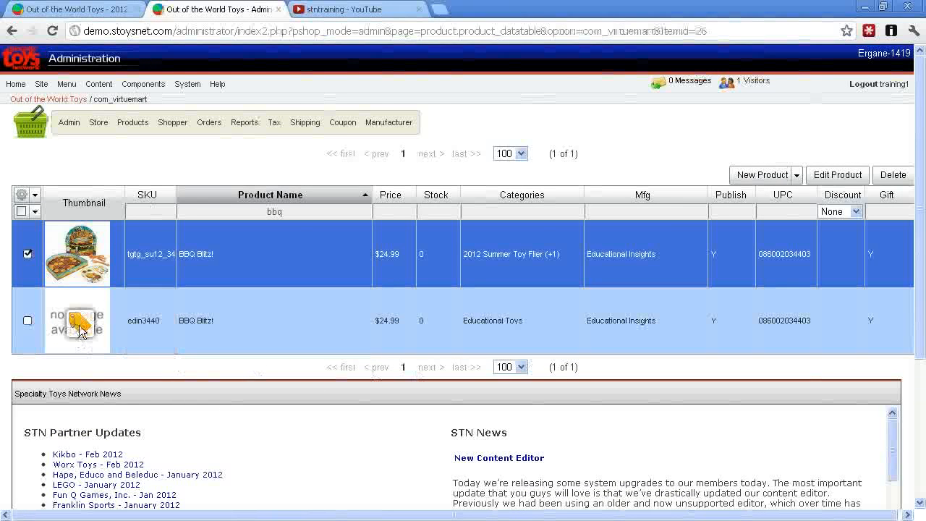
pyautogui.click(79, 326)
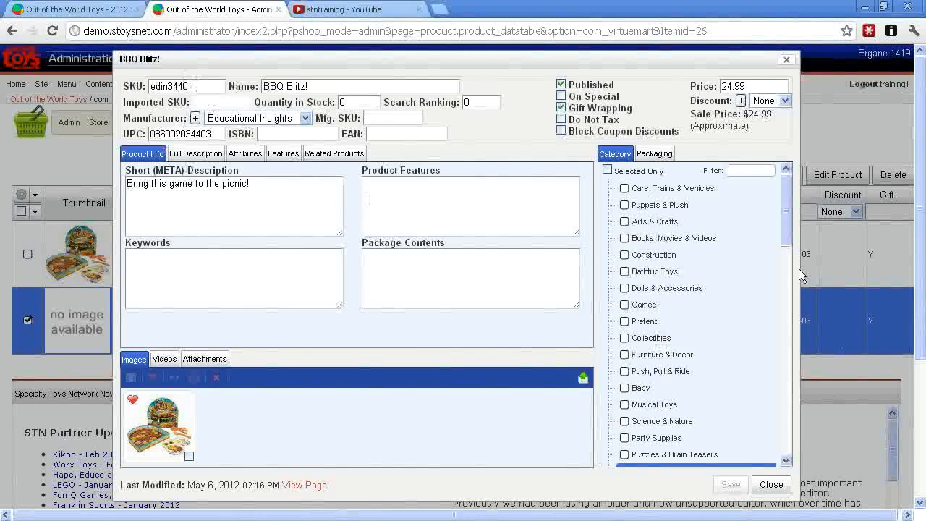
pyautogui.moveTo(788, 233); pyautogui.dragTo(787, 188)
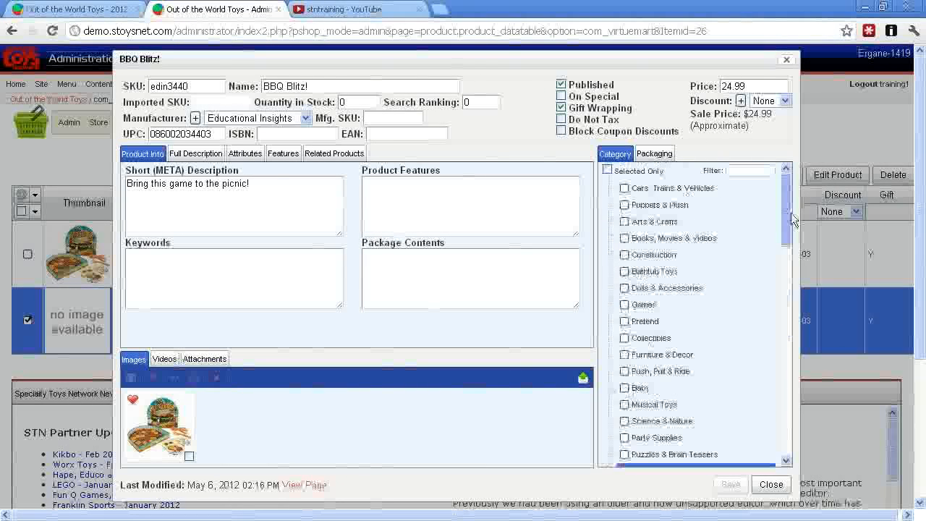
pyautogui.click(788, 62)
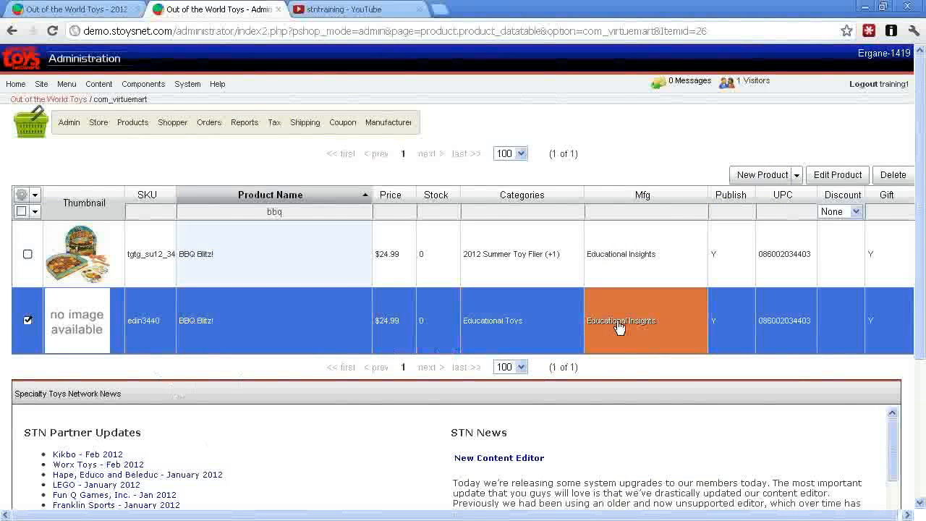
pyautogui.click(508, 325)
pyautogui.moveTo(613, 233); pyautogui.dragTo(610, 313)
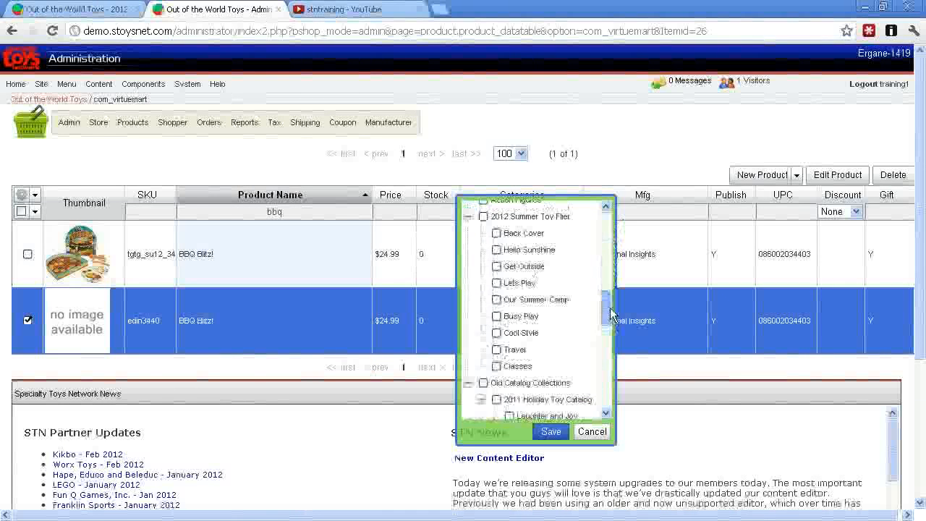
pyautogui.click(483, 217)
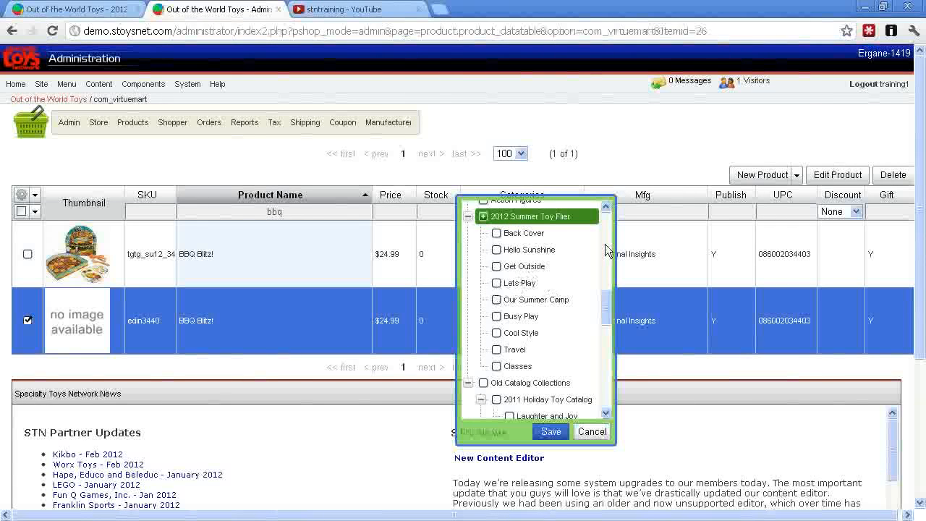
pyautogui.click(590, 431)
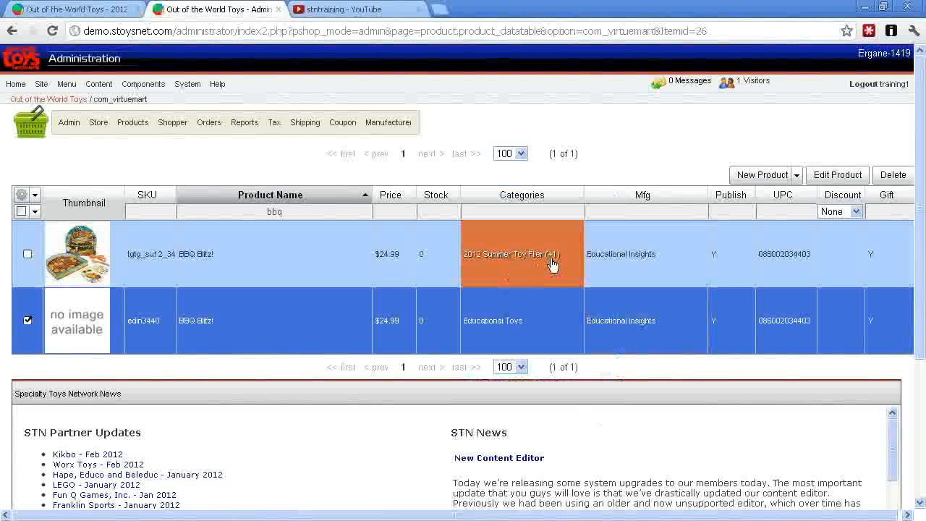
# Check which categories are assigned to the flier-prefixed BBQ Blitz! product, leaving them as they are
pyautogui.click(551, 265)
pyautogui.moveTo(603, 190); pyautogui.dragTo(601, 235)
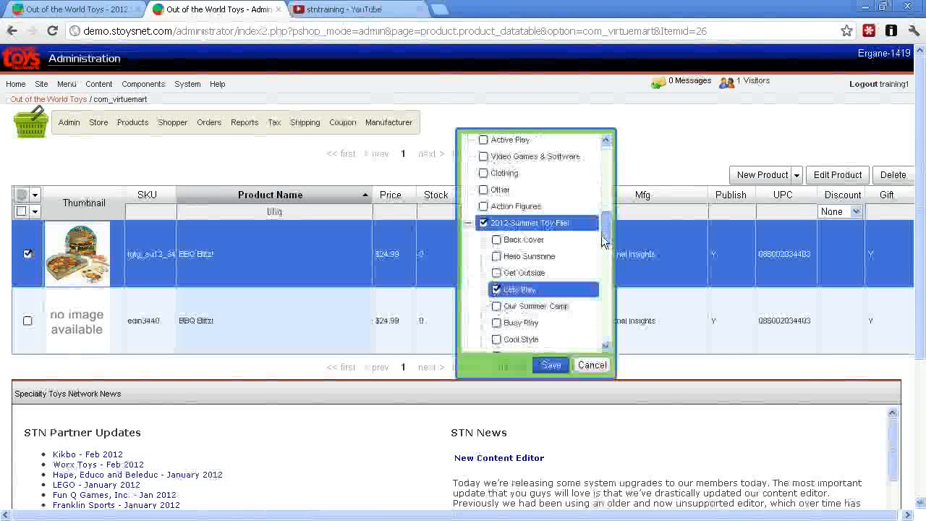
pyautogui.click(591, 365)
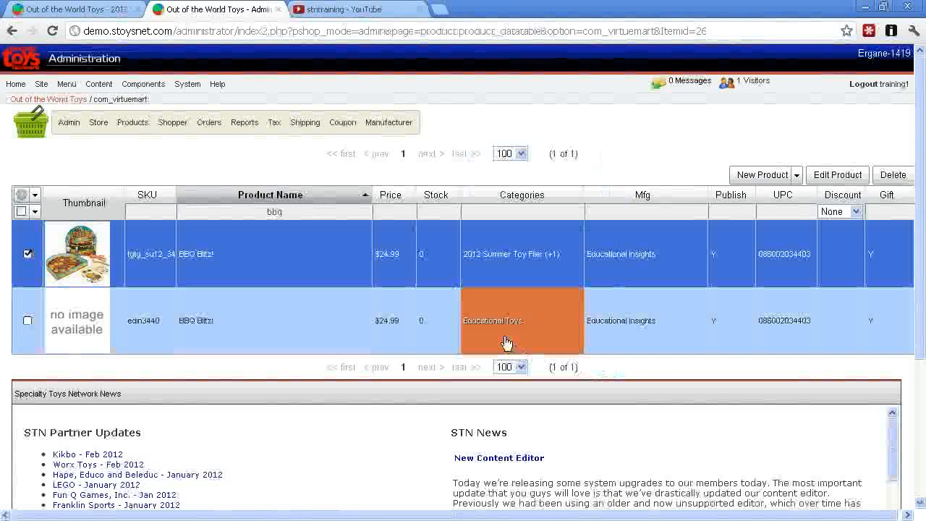
# Add the BBQ Blitz! product with SKU edin3440 to the 2012 Summer Toy Flier and Lets Play categories, and save
pyautogui.click(507, 343)
pyautogui.moveTo(608, 245); pyautogui.dragTo(606, 293)
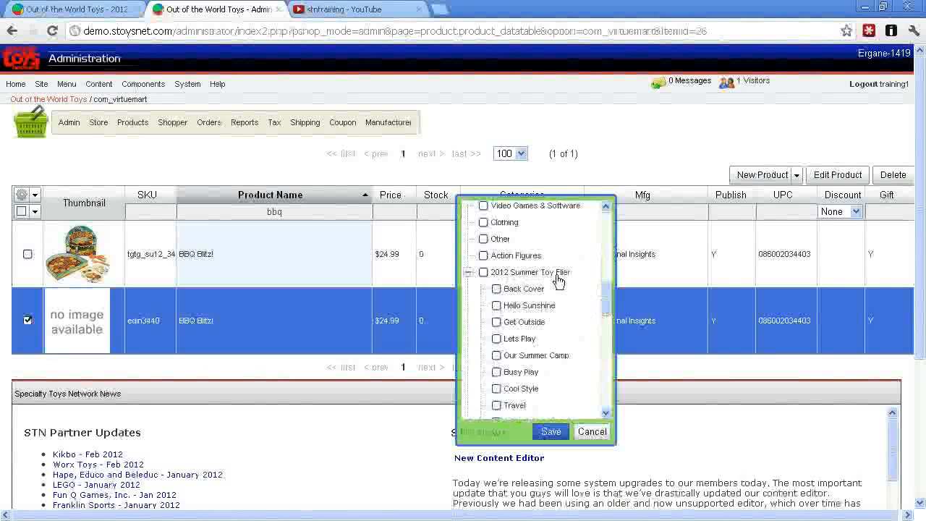
pyautogui.click(557, 275)
pyautogui.click(518, 342)
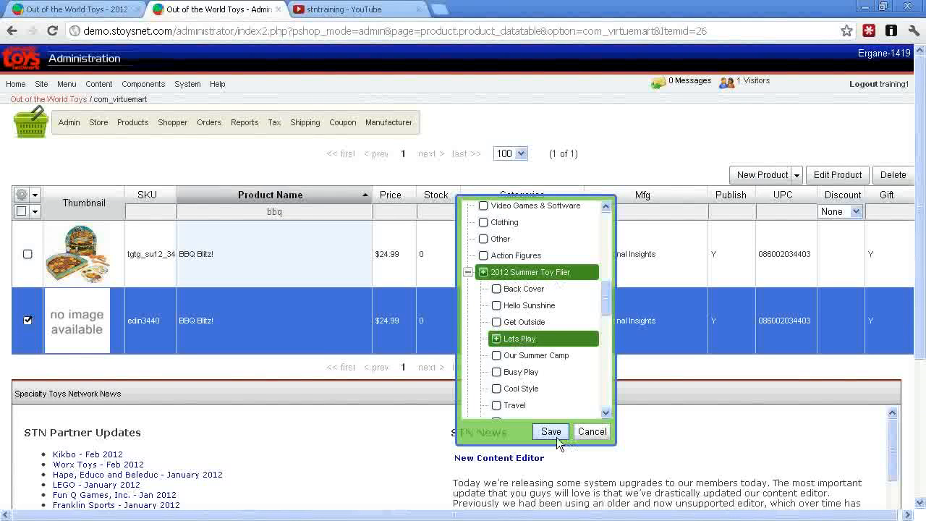
pyautogui.moveTo(607, 300); pyautogui.dragTo(607, 259)
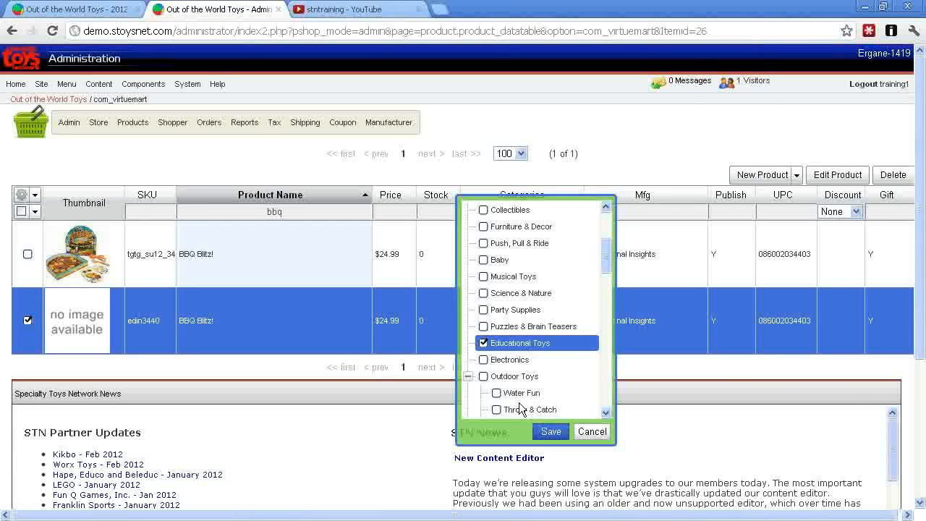
pyautogui.click(551, 431)
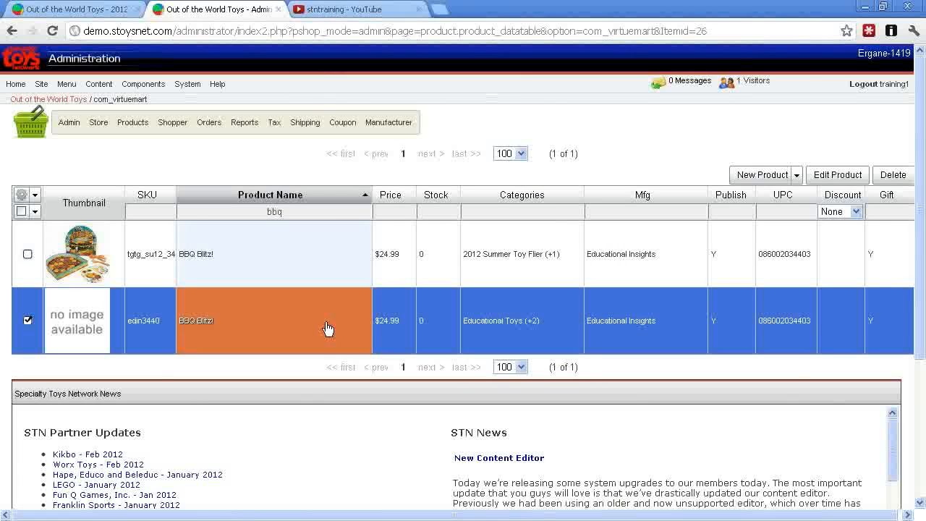
# Permanently delete the duplicate BBQ Blitz! product with SKU tgtg_su12_3440
pyautogui.click(28, 254)
pyautogui.click(28, 321)
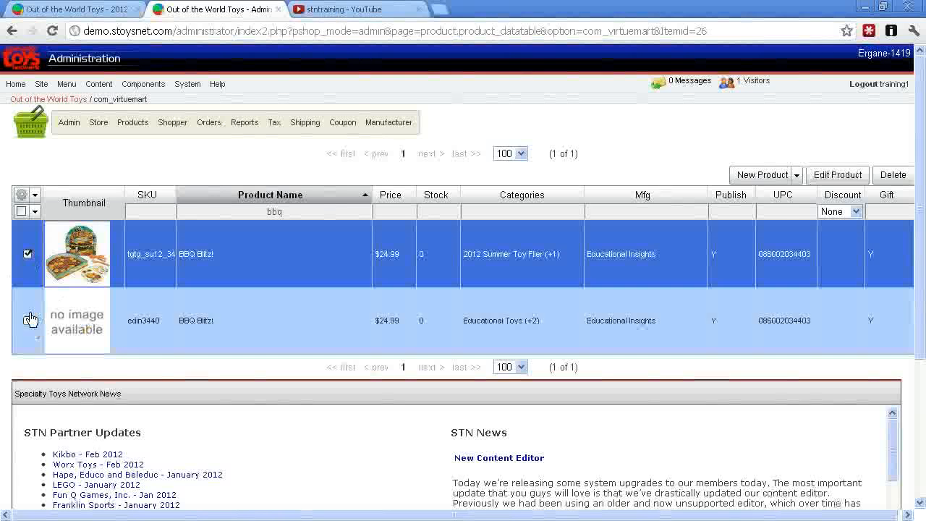
pyautogui.click(891, 175)
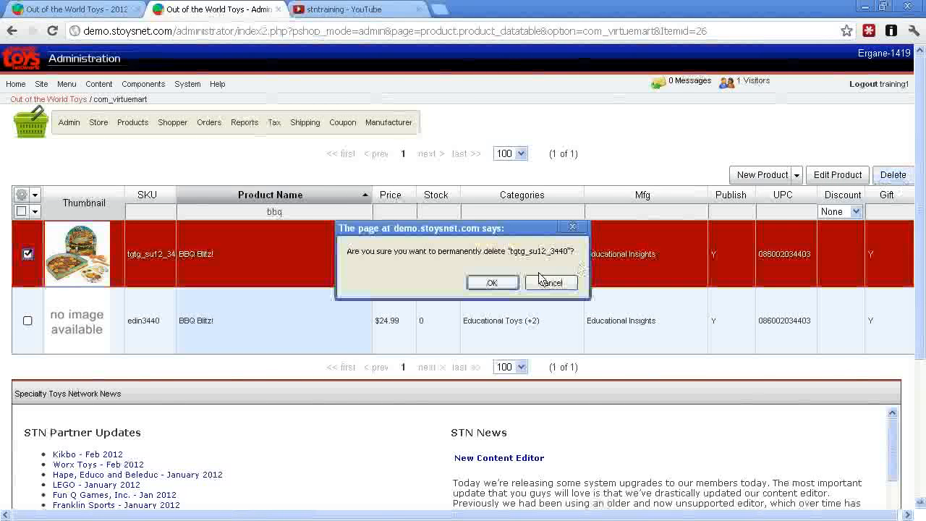
pyautogui.click(498, 283)
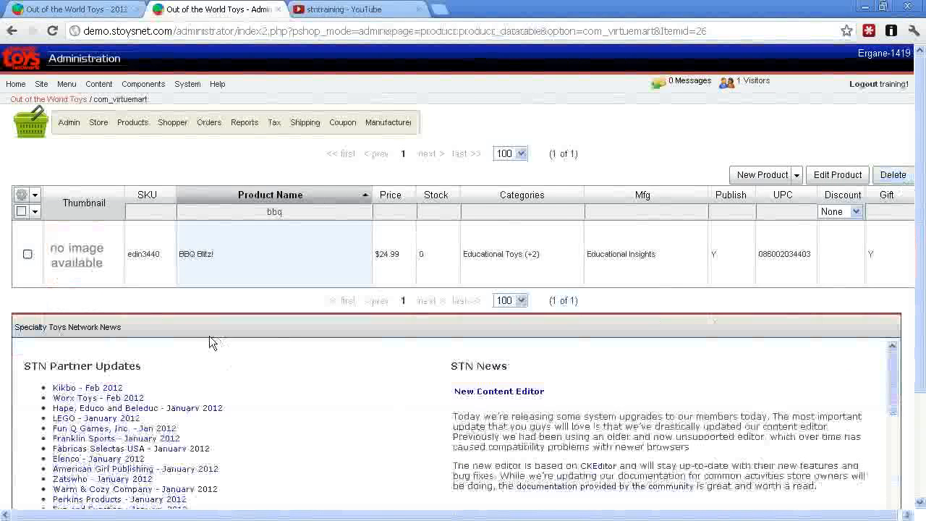
# Clear the product name filter and filter the list by the SKU prefix tgtg_su12 again
pyautogui.moveTo(318, 211); pyautogui.dragTo(225, 196)
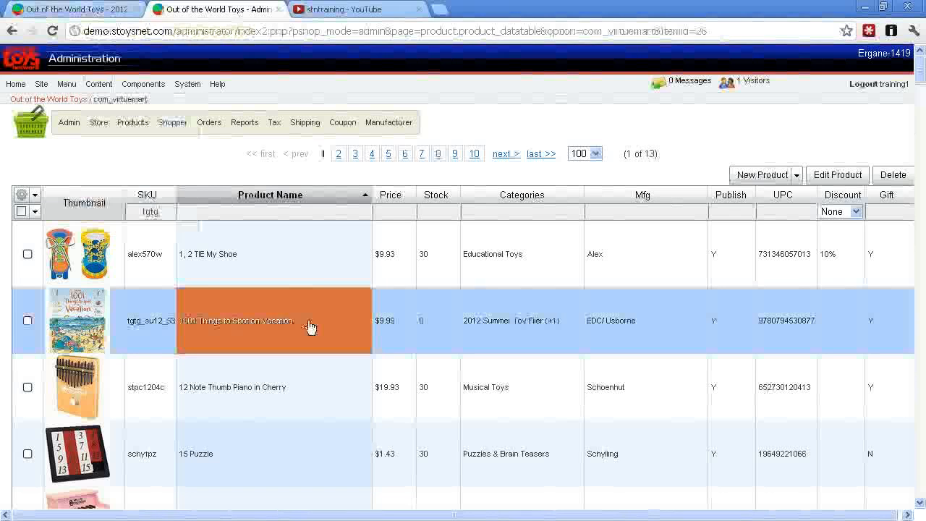
pyautogui.write('12')
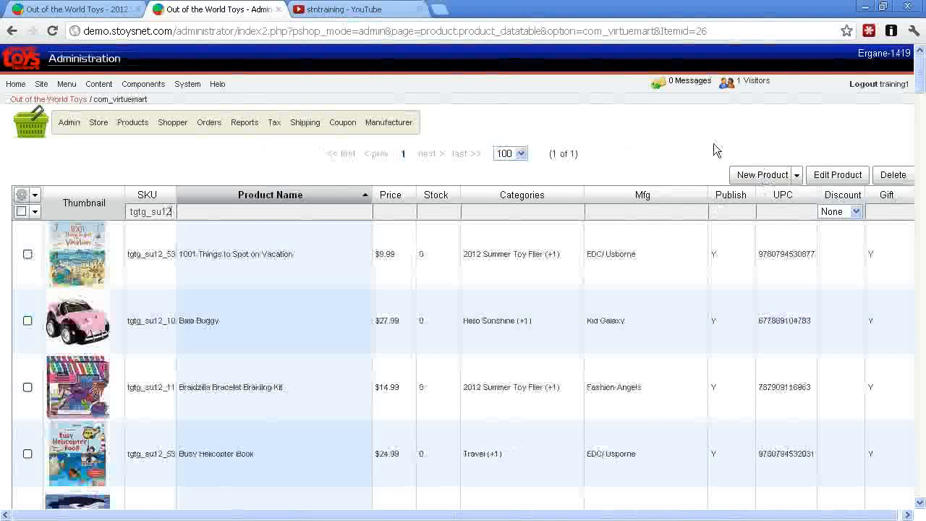
# Switch to the storefront and open the Hello Sunshine section of the 2012 Summer Toy Flier
pyautogui.click(72, 9)
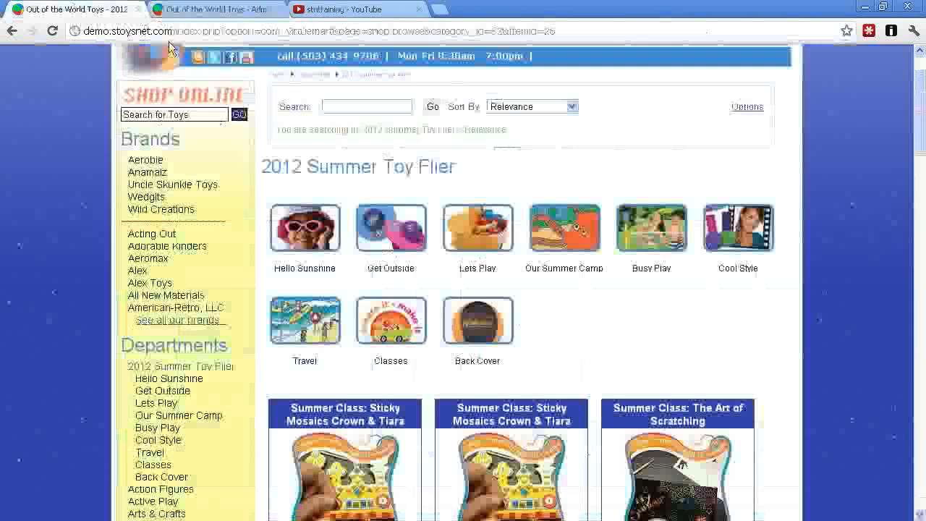
pyautogui.click(321, 239)
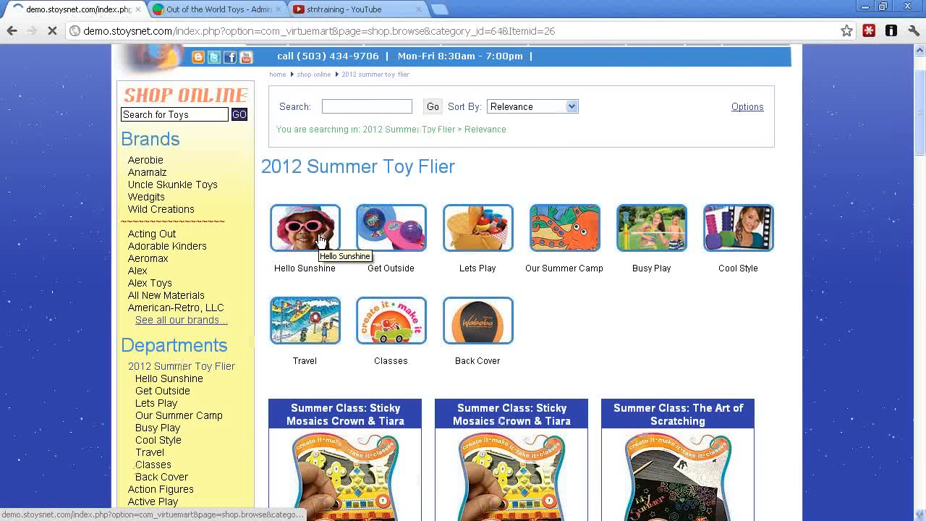